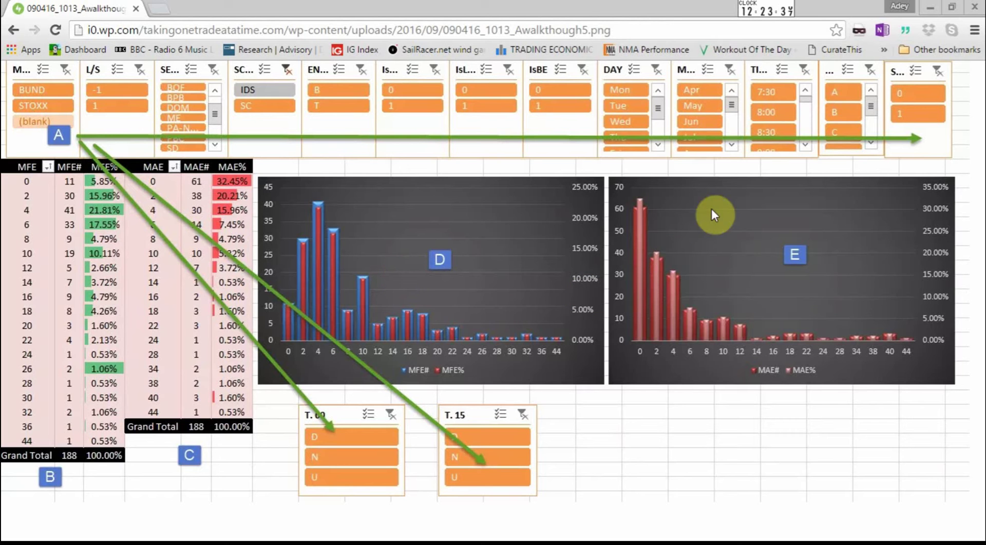
Step: Close the Chrome window with the finished dashboard image to reveal the Excel trade log
click(973, 9)
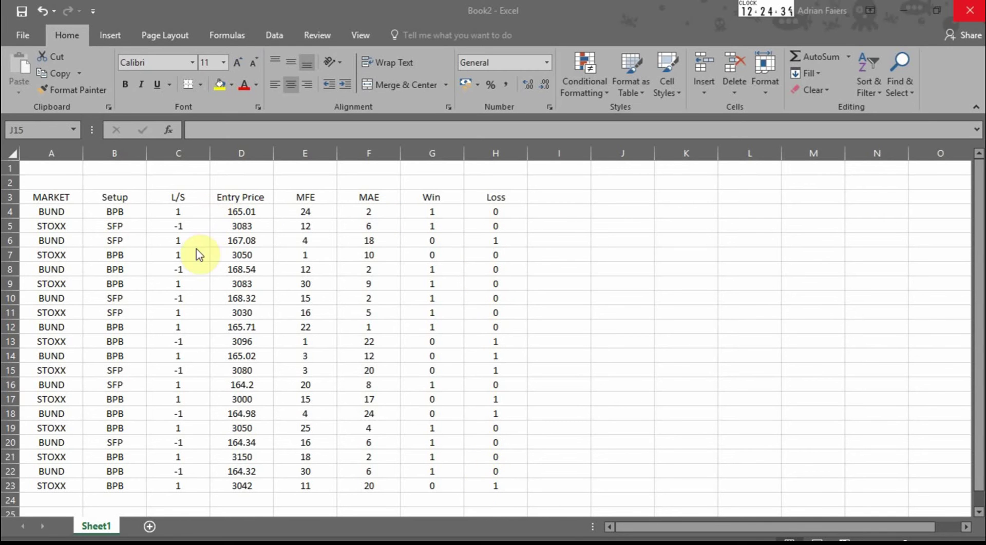
Step: Convert the trade data range A3:H23 into a table with headers
click(62, 195)
drag(62, 195, 480, 485)
click(103, 34)
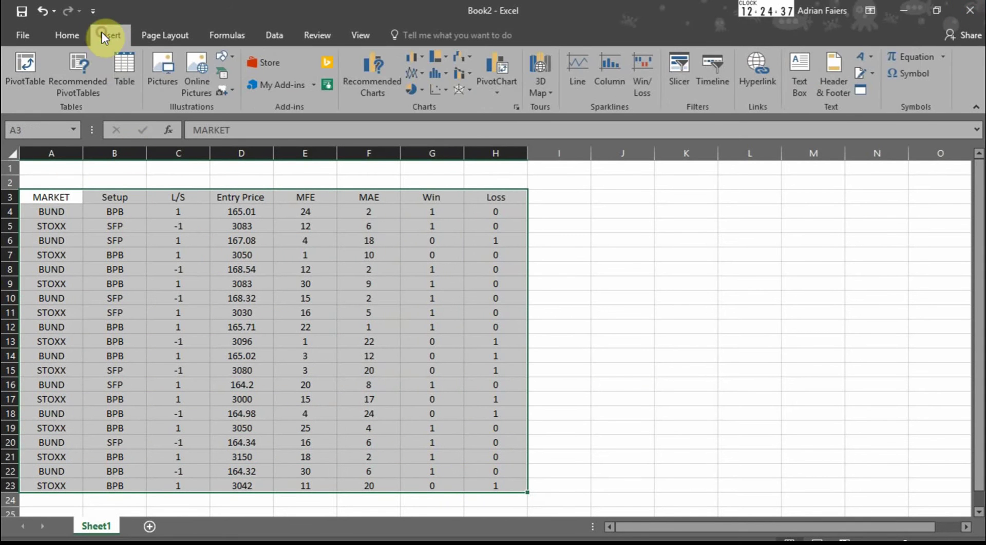
click(122, 65)
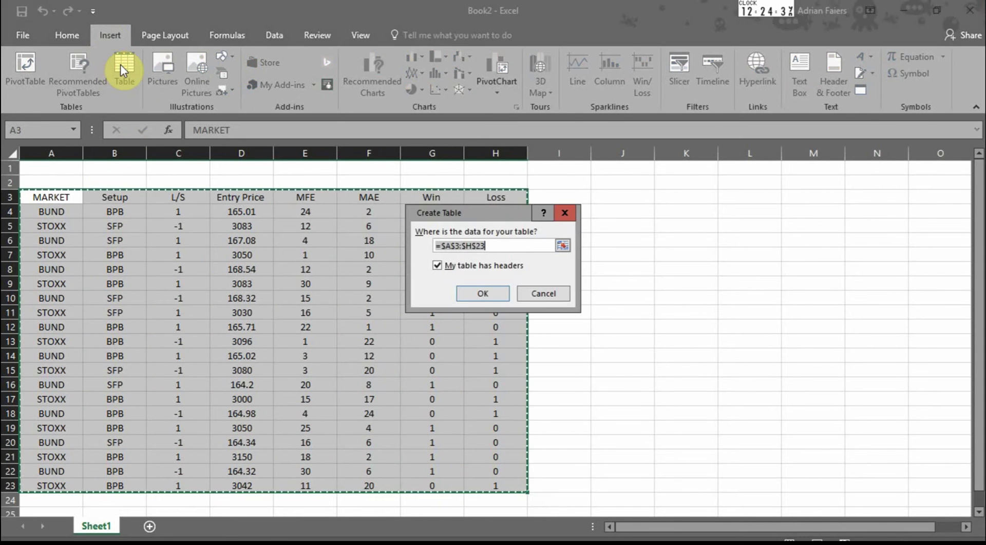
click(500, 294)
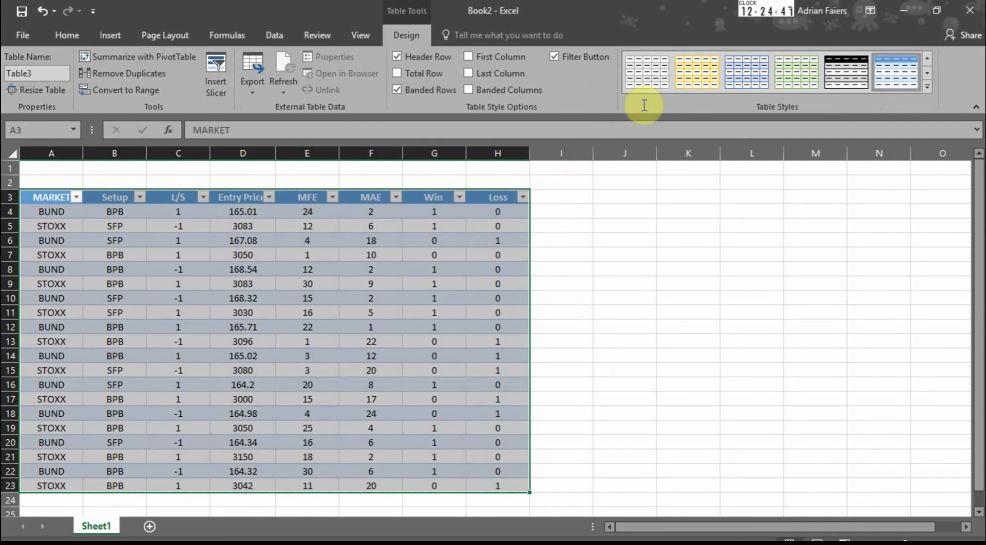
Step: Give the table the first plain light style and turn off its header filter buttons
click(659, 79)
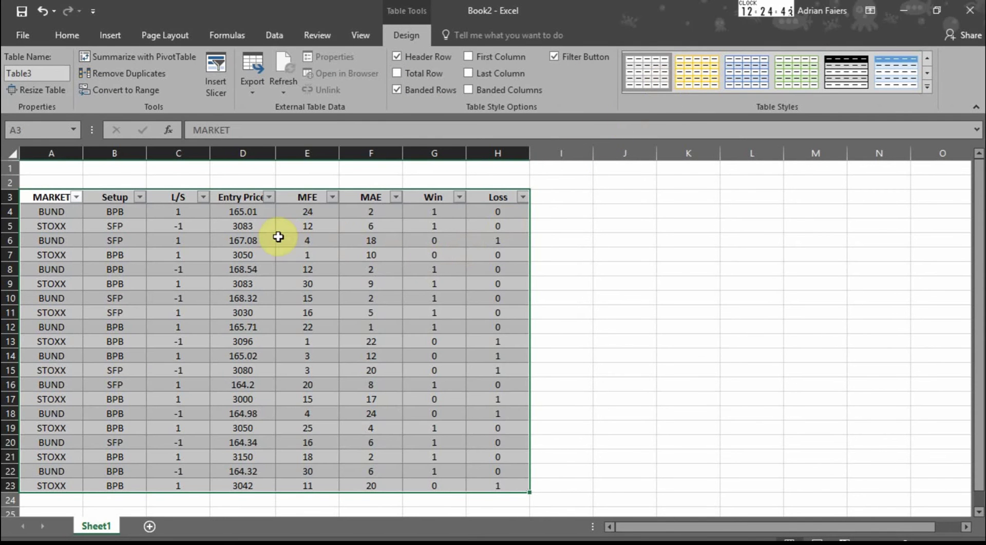
click(552, 57)
click(300, 310)
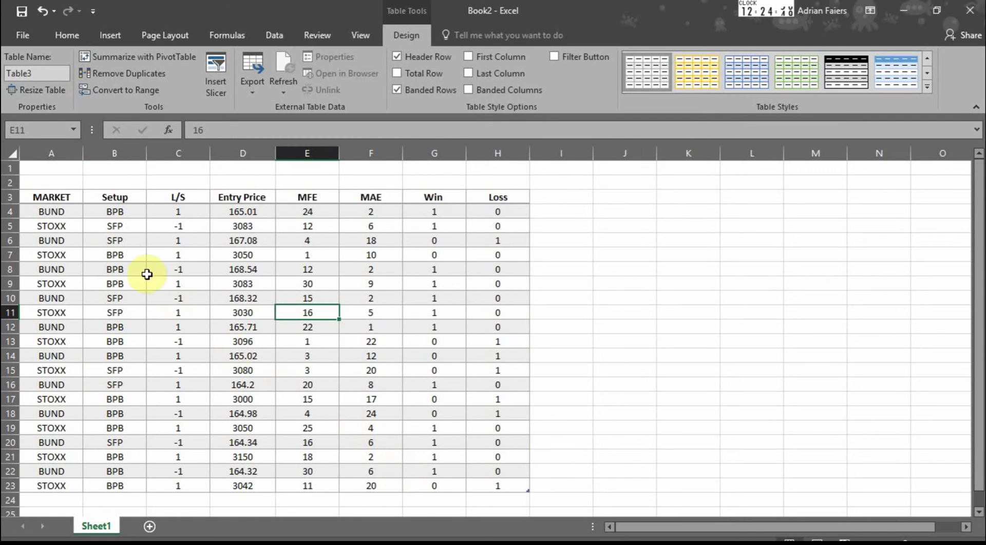
click(60, 214)
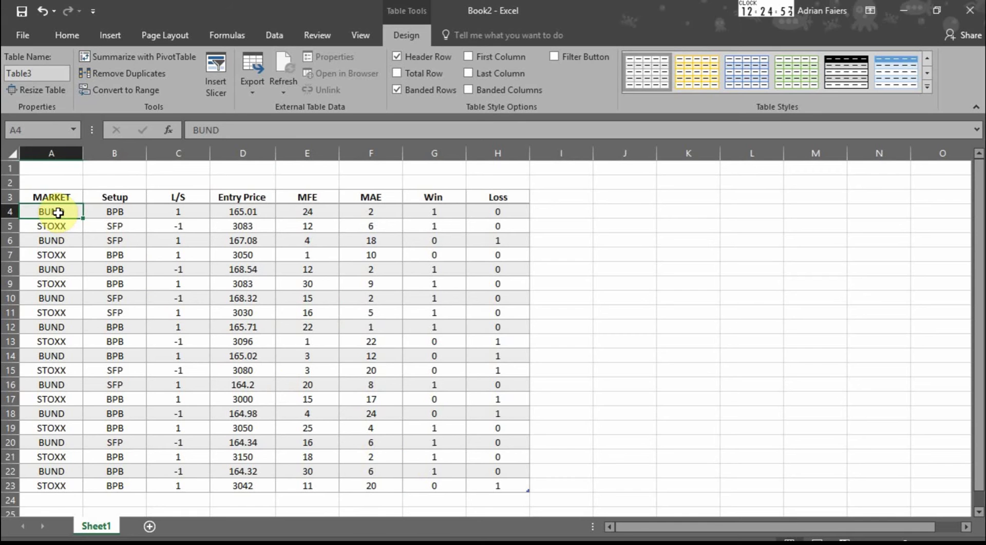
Step: Insert an empty PivotTable from Table3 on a new worksheet
click(106, 35)
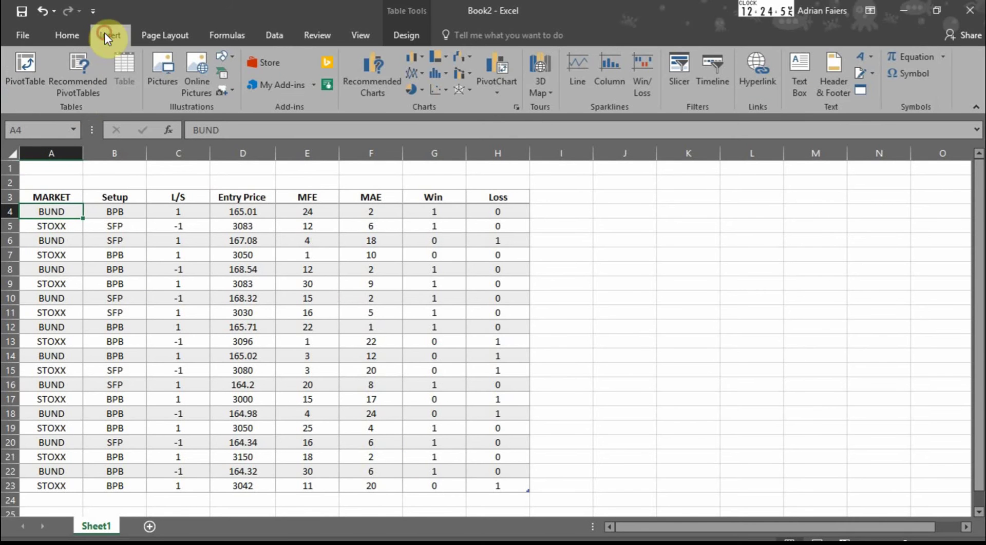
click(23, 71)
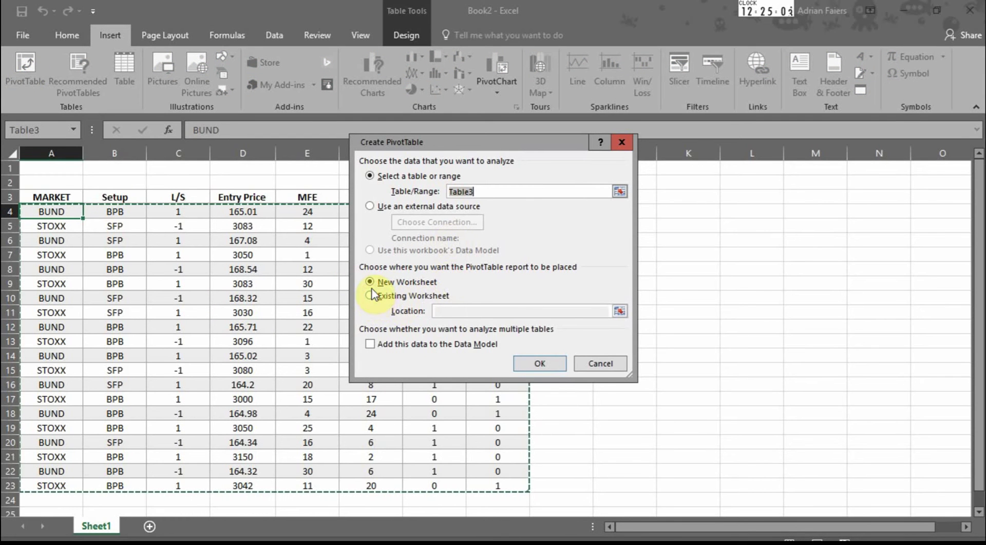
click(539, 365)
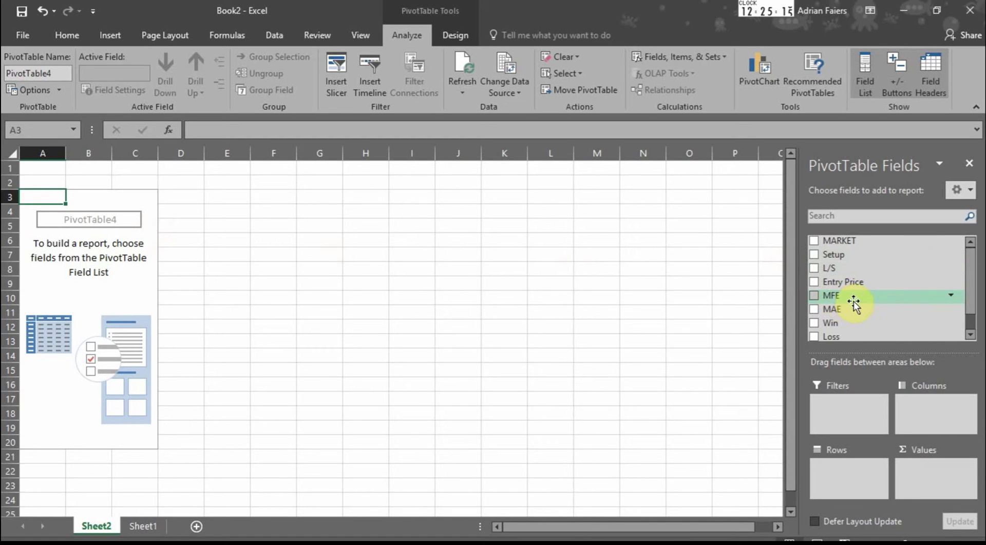
Step: Put MFE in Rows and in Values, summarised as Count, totalling 20 trades
drag(847, 298, 841, 474)
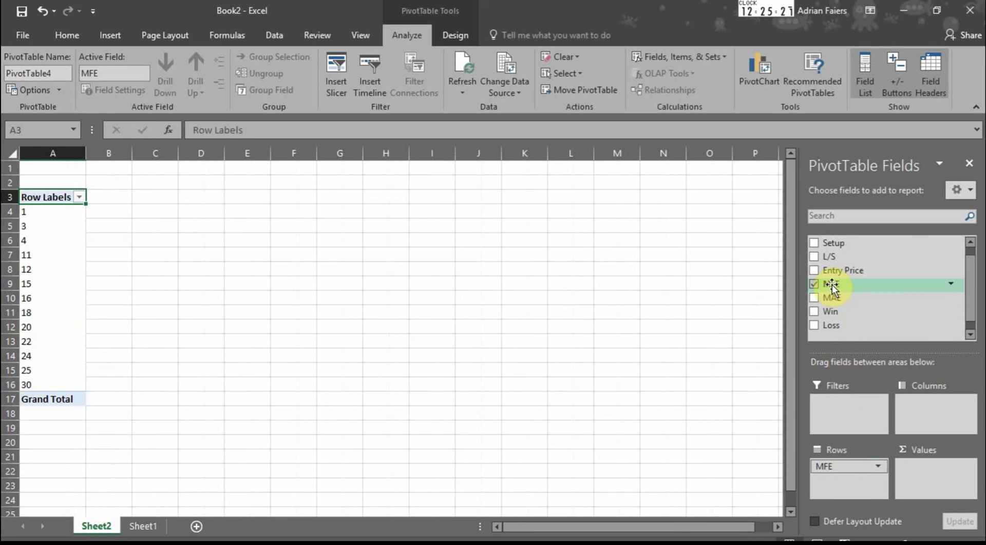
drag(832, 284, 920, 476)
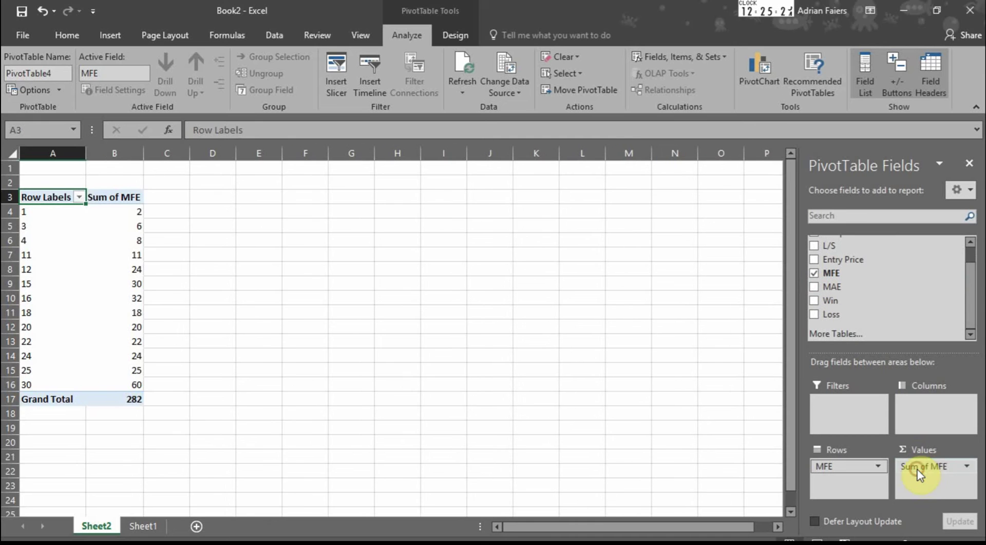
click(966, 468)
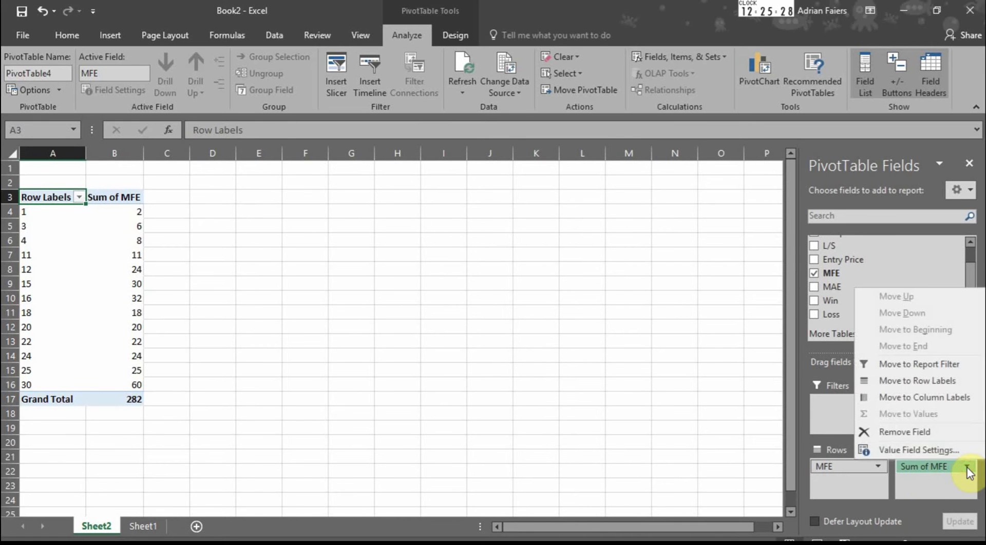
click(907, 452)
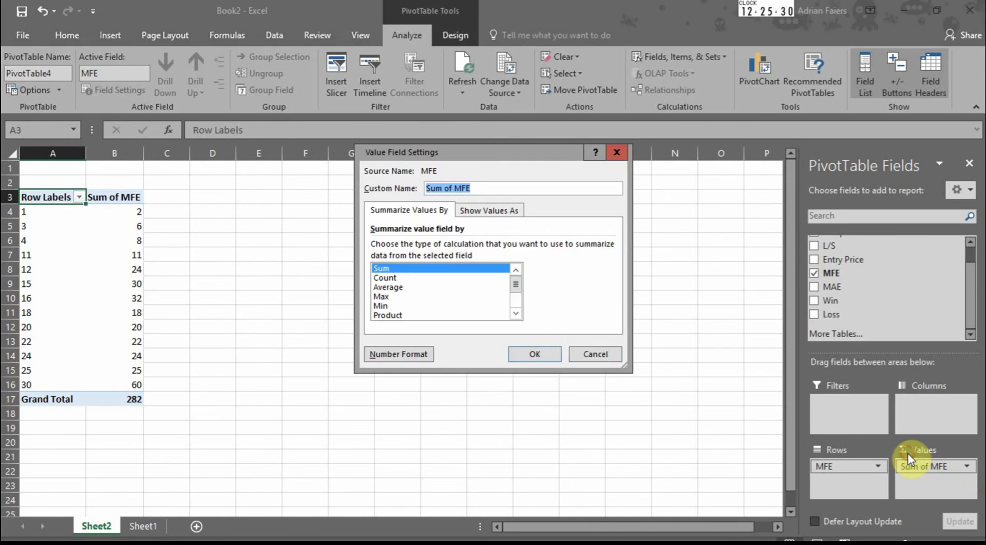
click(389, 278)
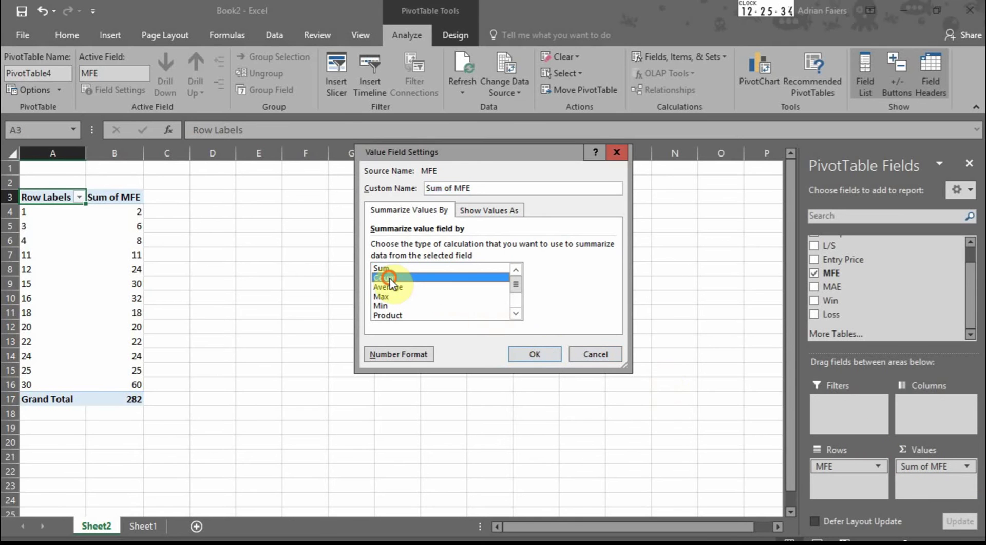
click(546, 358)
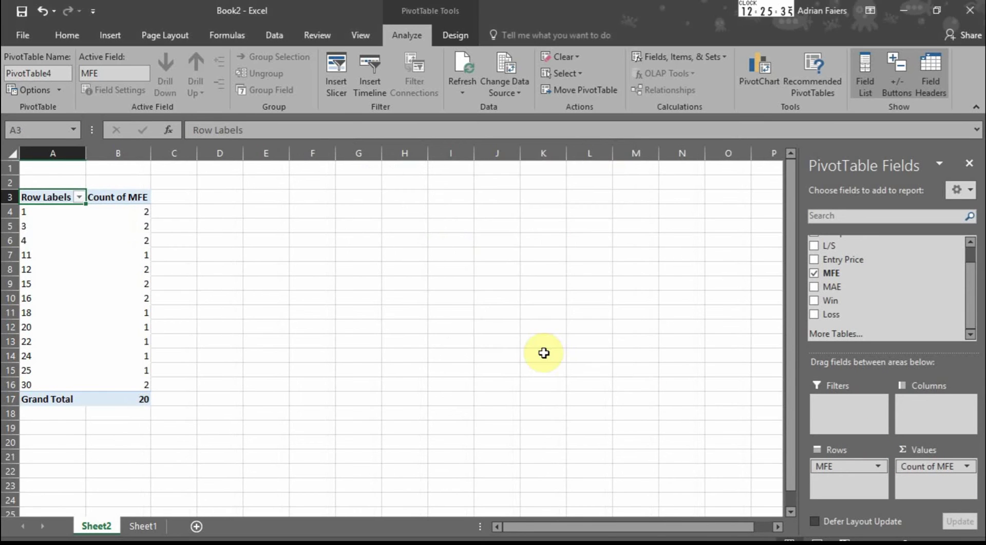
Step: Rename the Count of MFE header in B3 to #T
click(127, 197)
text(#t)
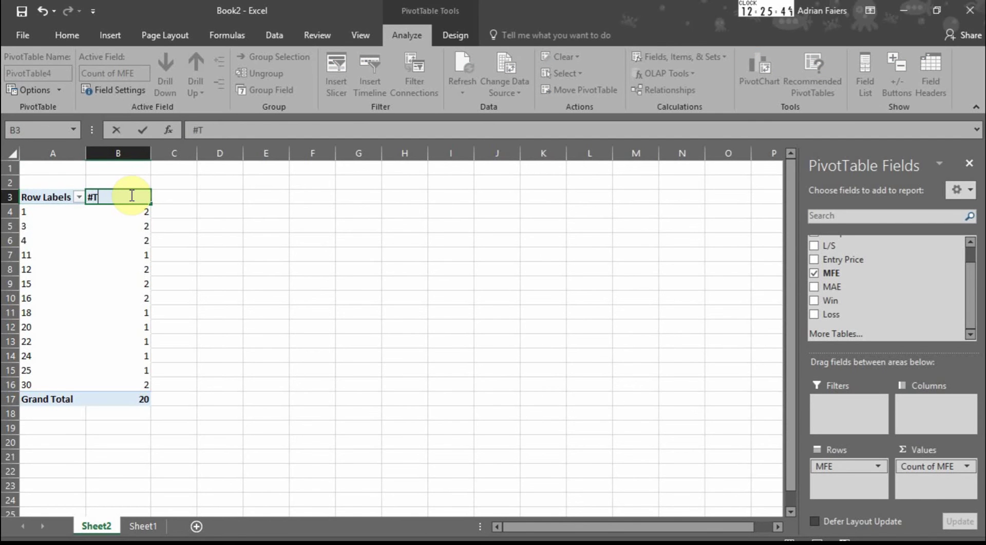
click(90, 238)
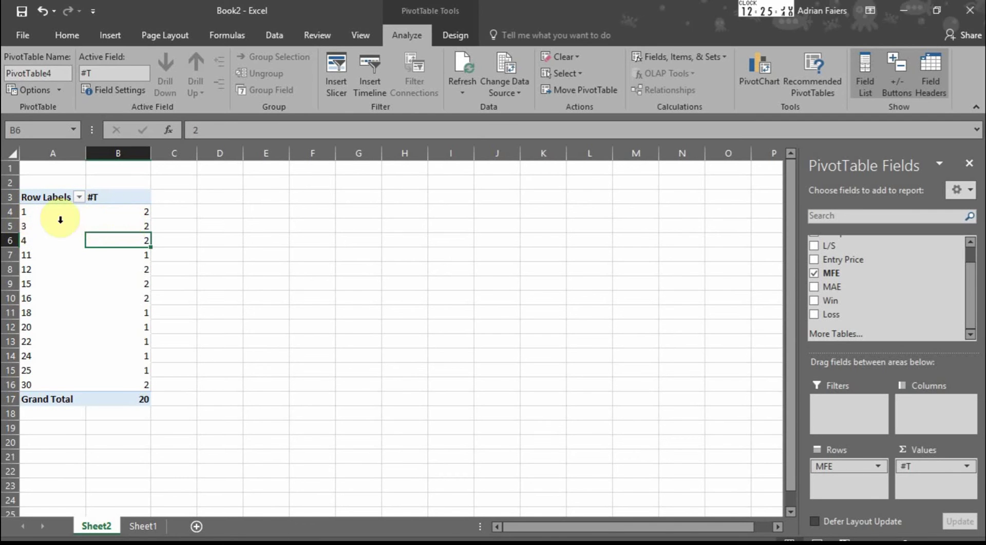
mouse_move(125, 238)
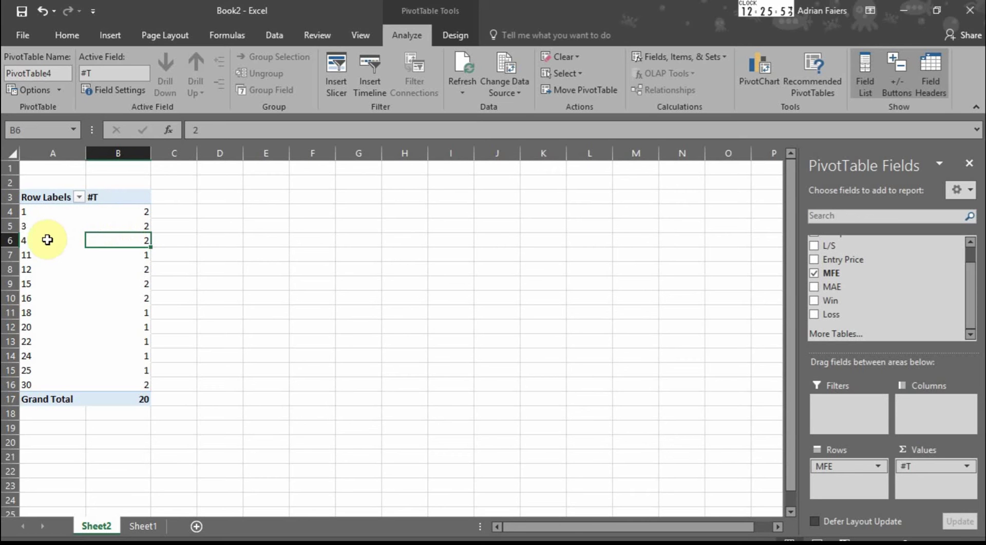
mouse_move(48, 240)
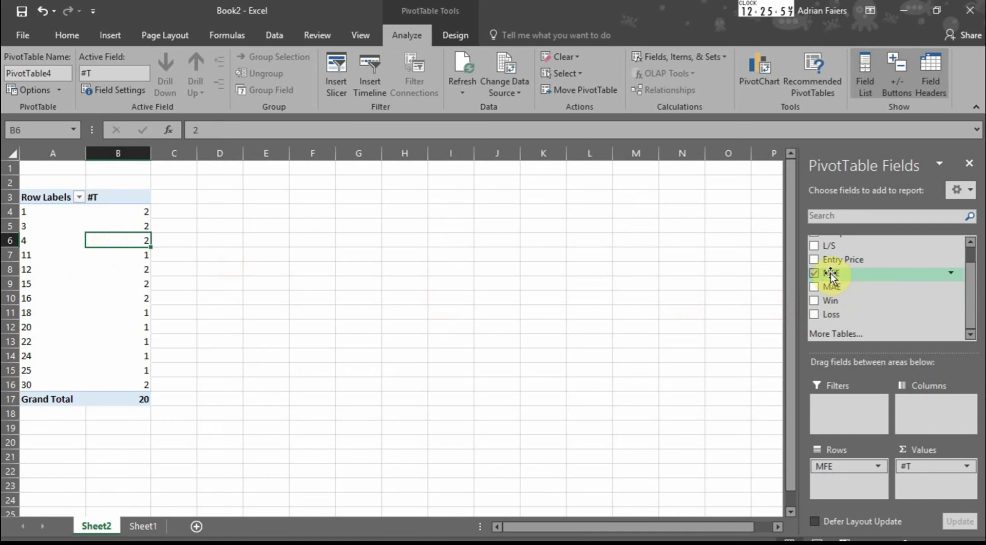
Step: Add MFE to Values again as a Count shown as % of Column Total
drag(843, 278, 915, 481)
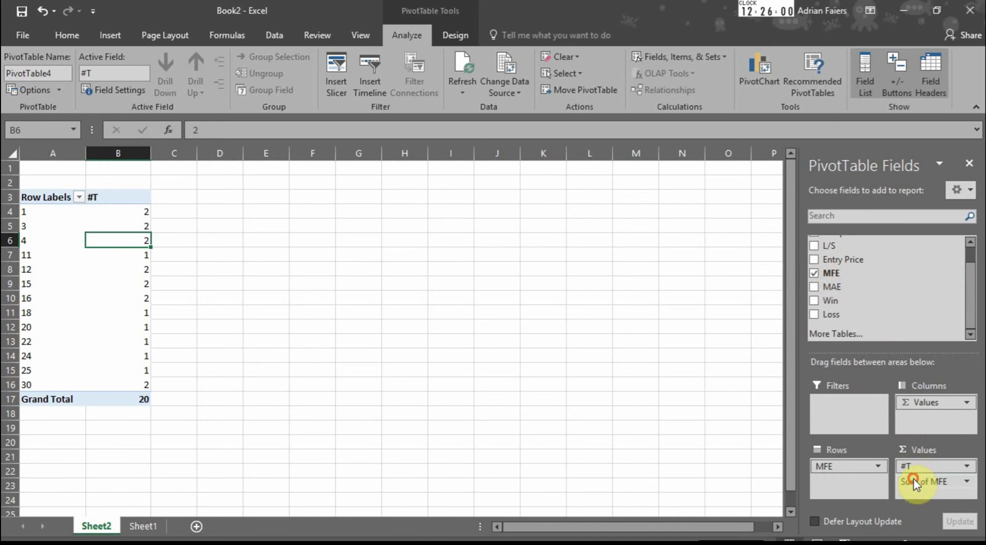
click(967, 483)
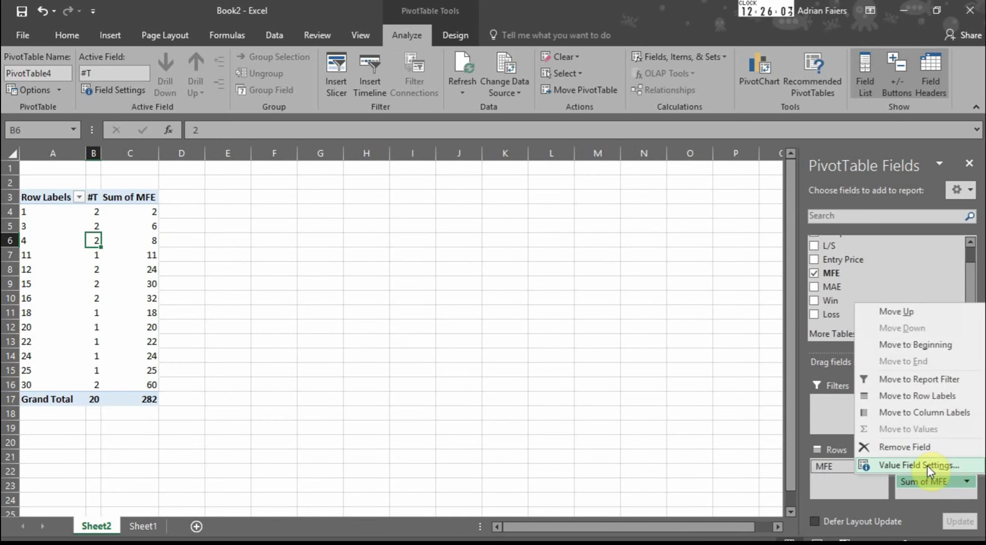
click(926, 466)
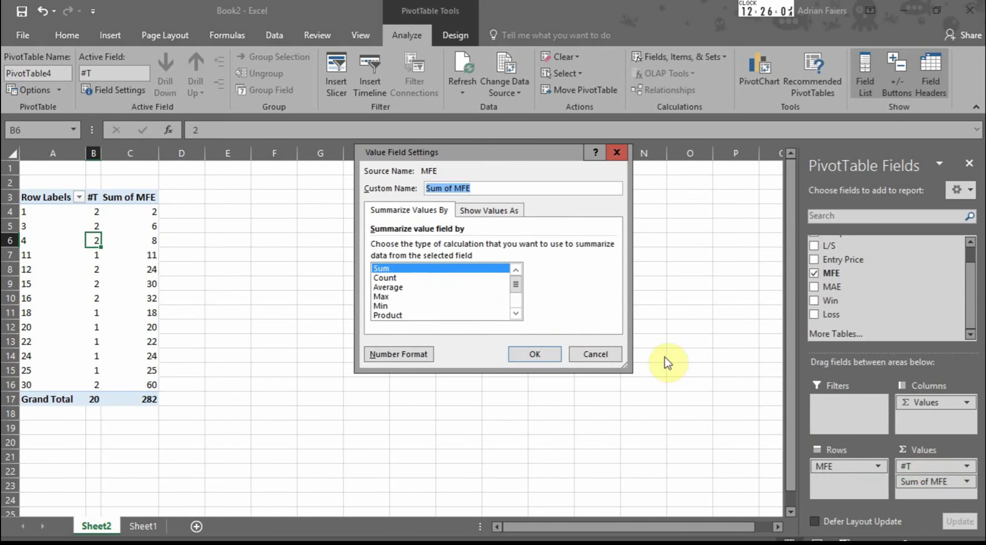
click(395, 278)
click(491, 213)
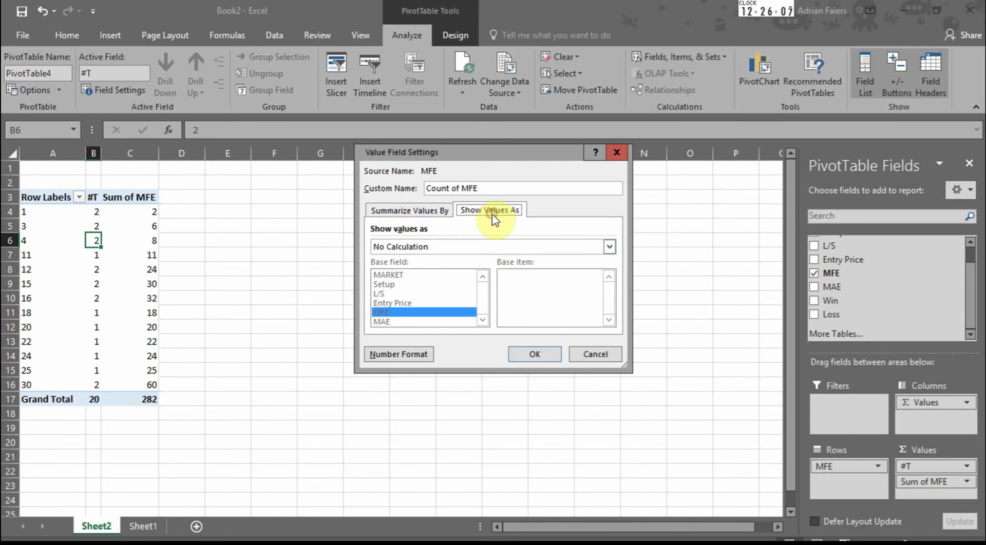
click(489, 246)
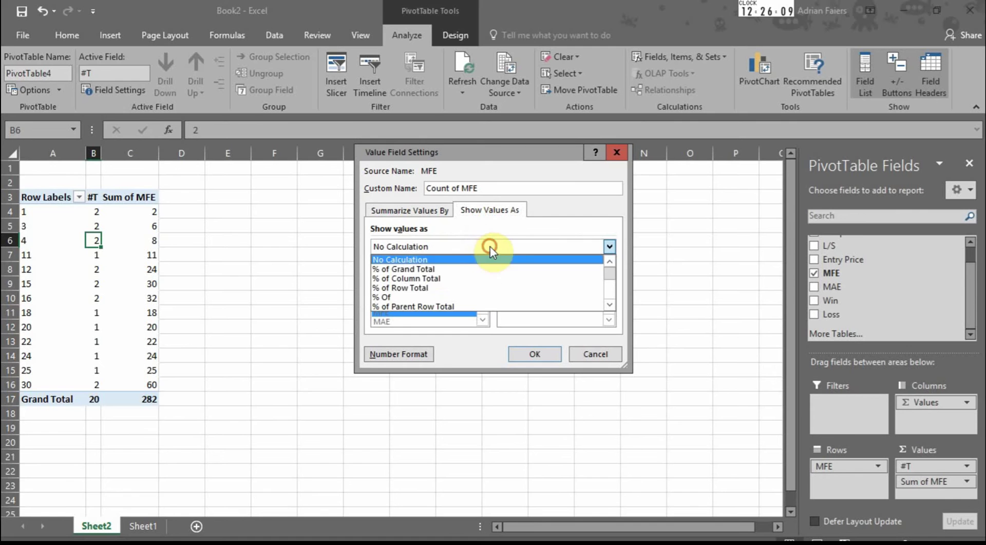
click(426, 279)
click(548, 352)
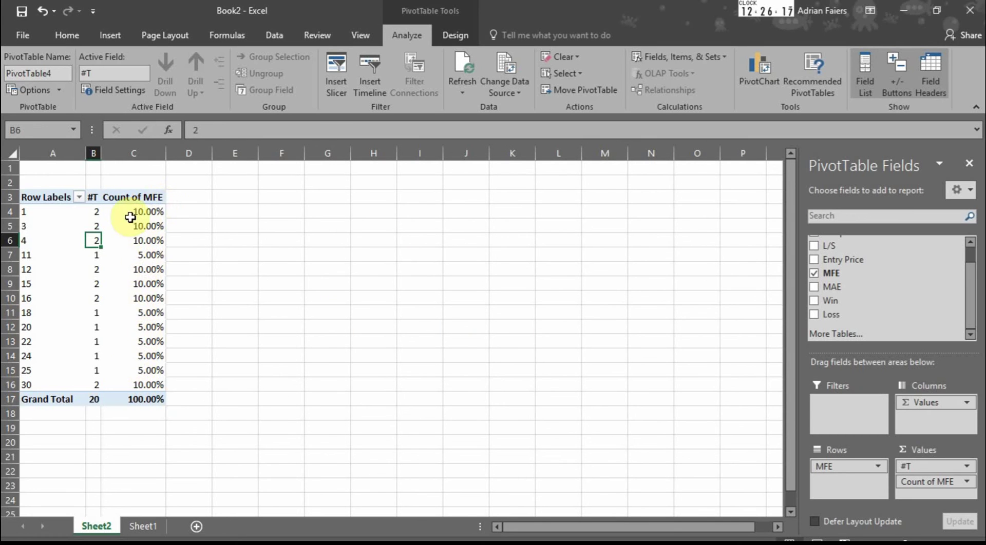
Step: Rename the C3 header to % and the A3 Row Labels header to MFE
click(124, 200)
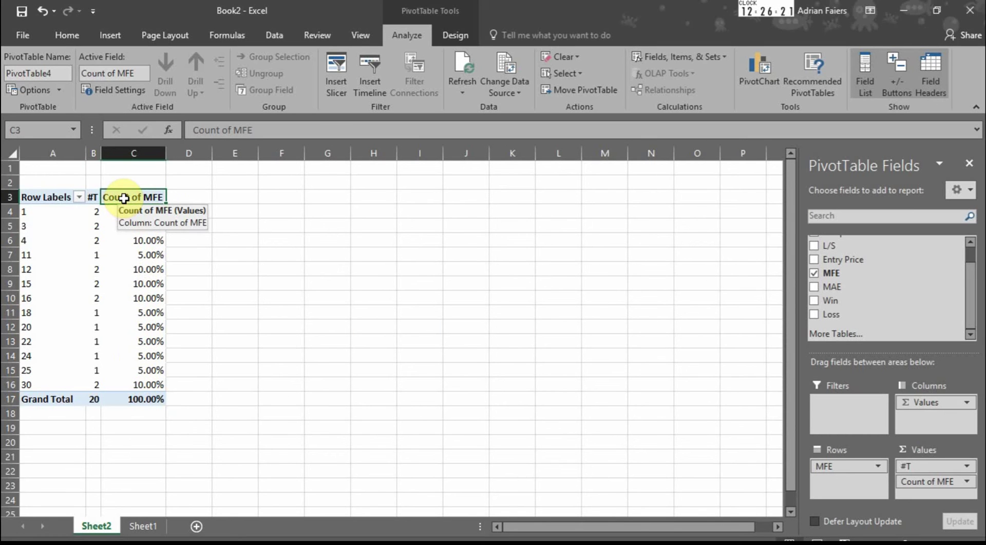
text(%)
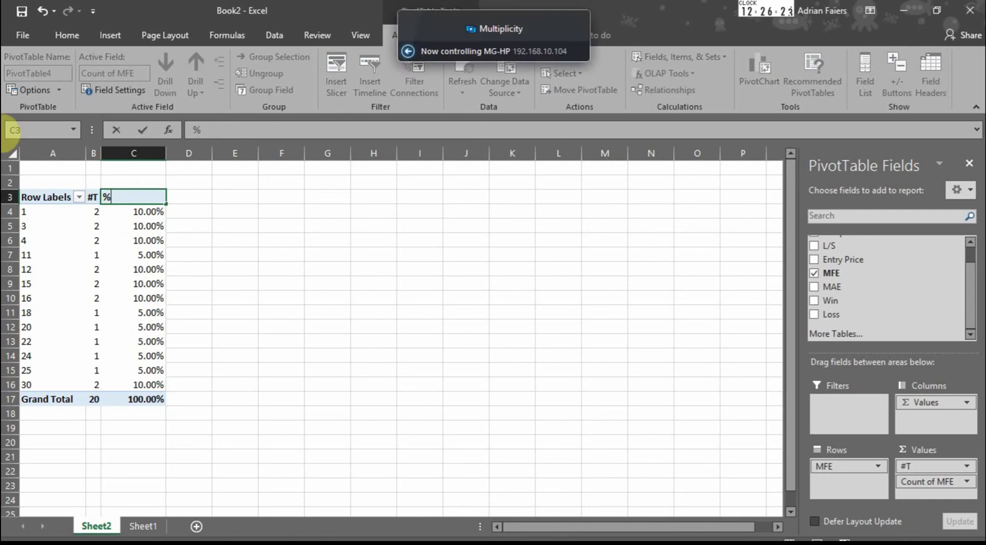
click(152, 300)
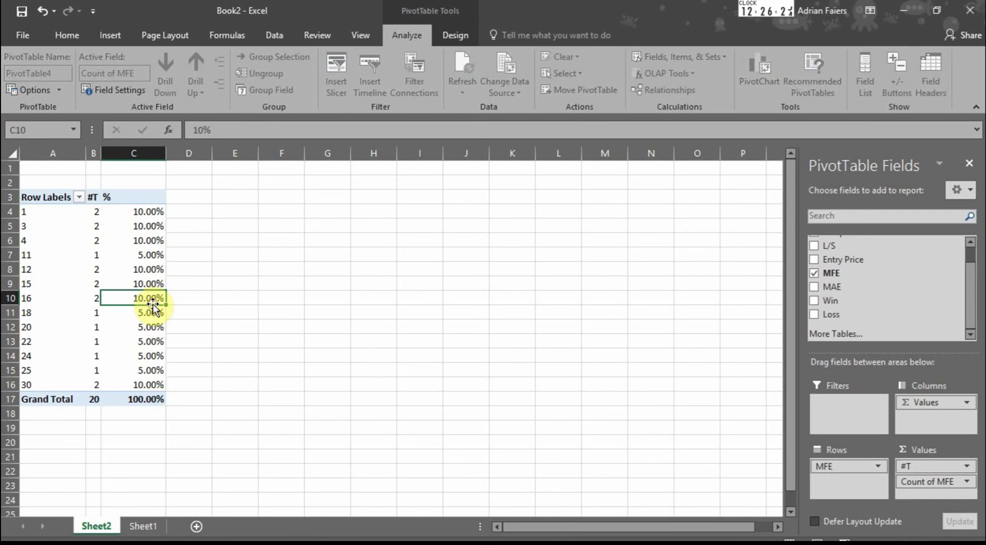
click(37, 196)
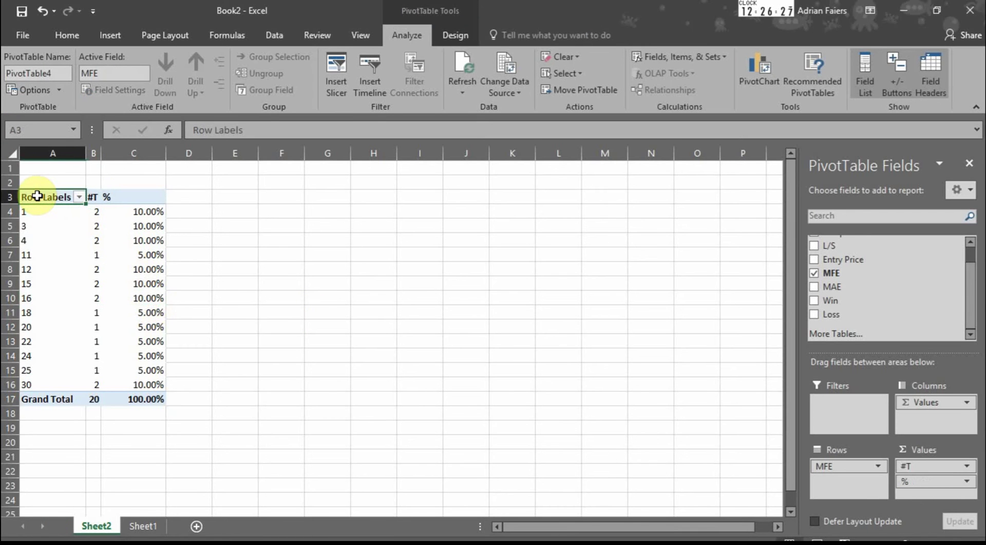
text(MFE)
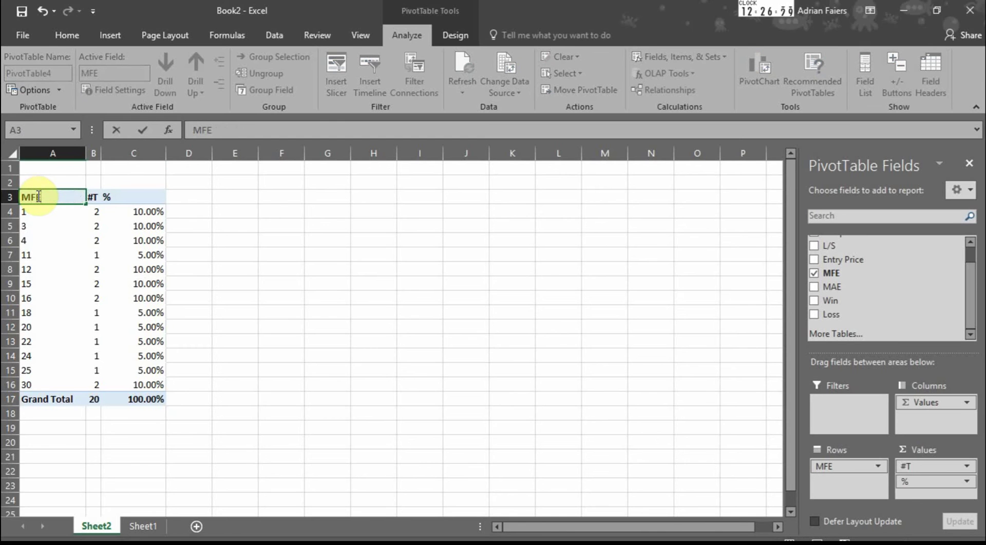
click(135, 311)
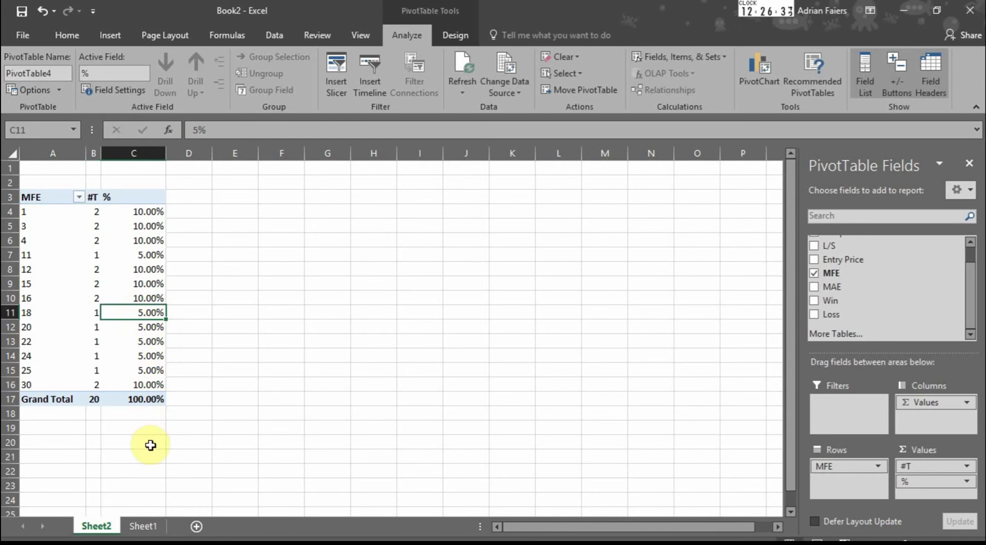
Step: Insert a new PivotTable from the trade table at Sheet2!D3
click(137, 526)
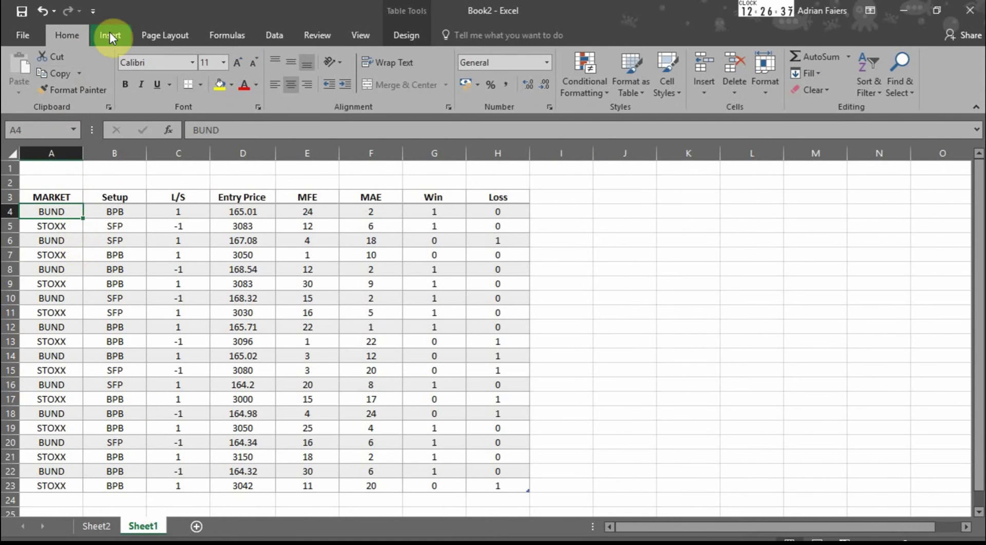
click(109, 34)
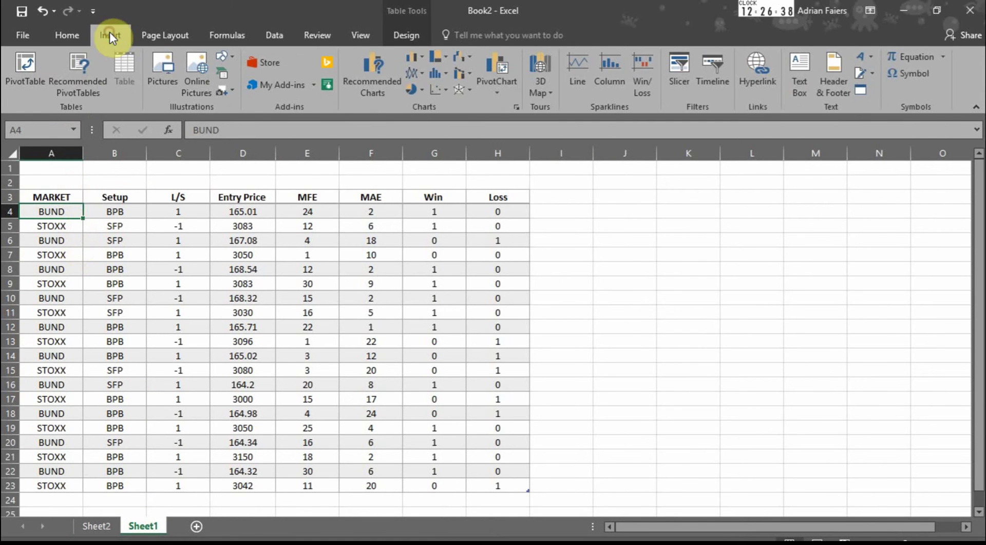
click(26, 69)
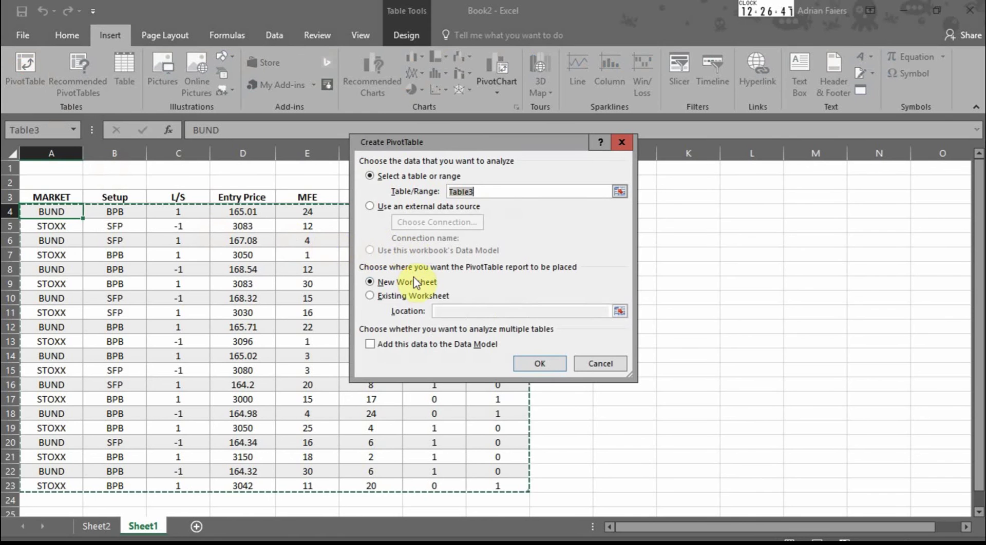
click(369, 296)
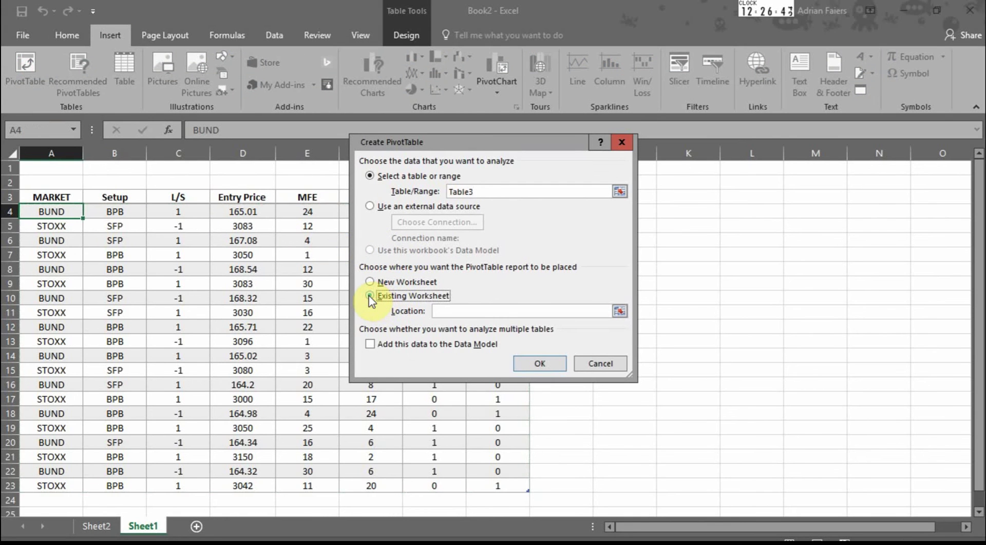
click(621, 311)
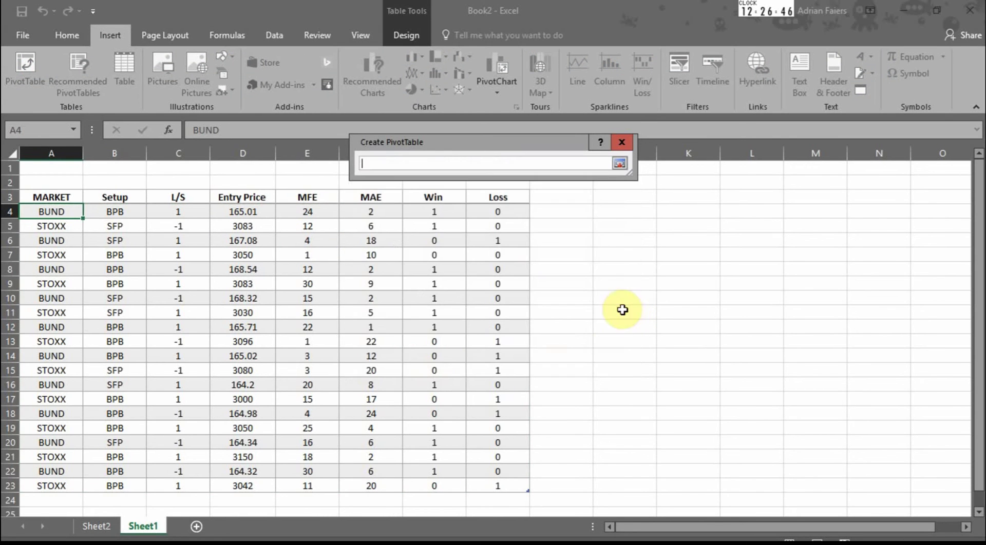
click(96, 526)
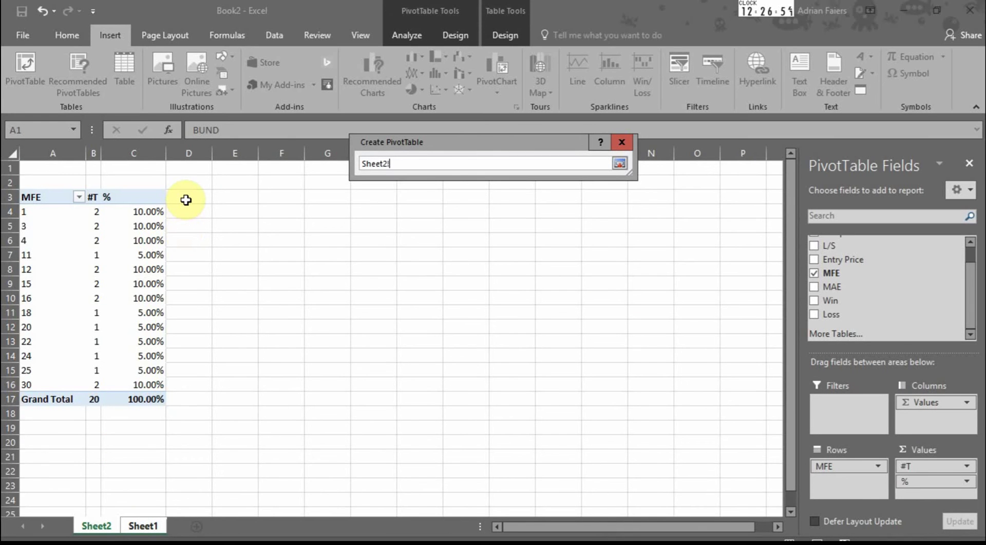
click(186, 200)
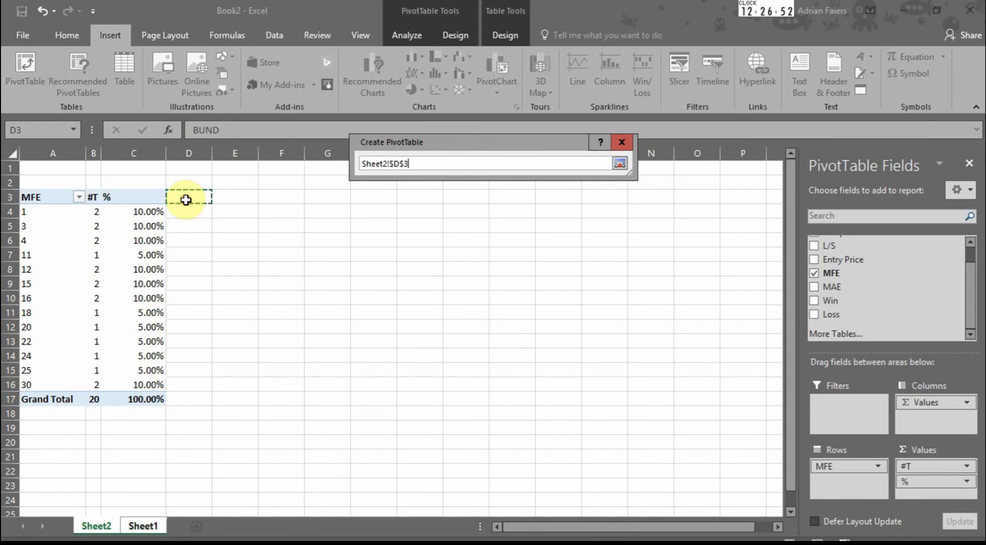
click(621, 164)
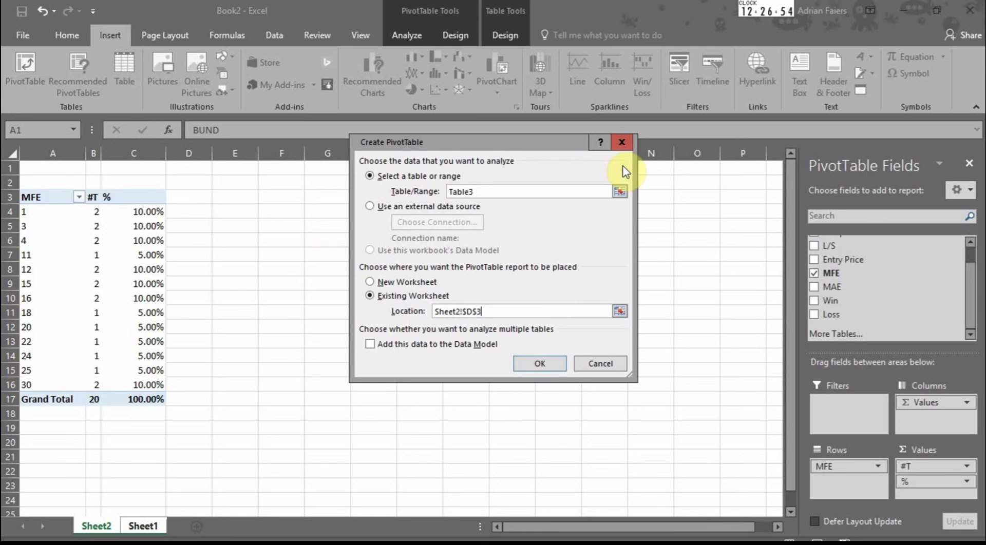
click(540, 363)
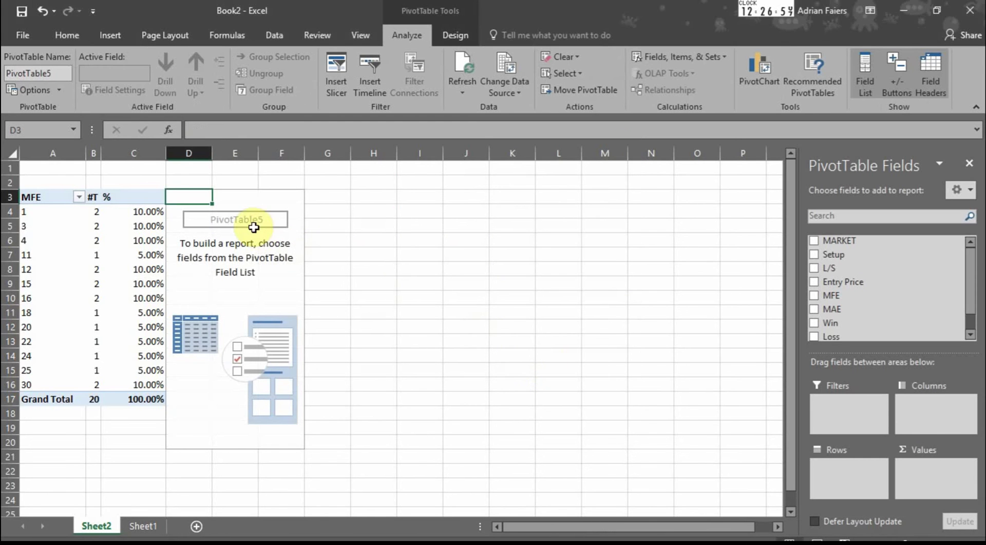
Step: Put MAE in Rows and in Values, summarised as Count
drag(840, 308, 846, 468)
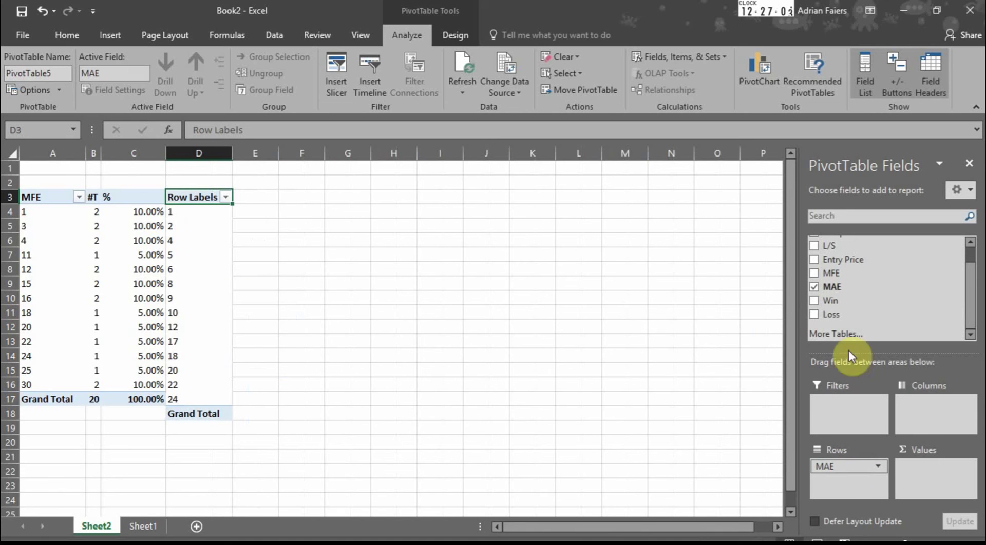
drag(833, 289, 875, 352)
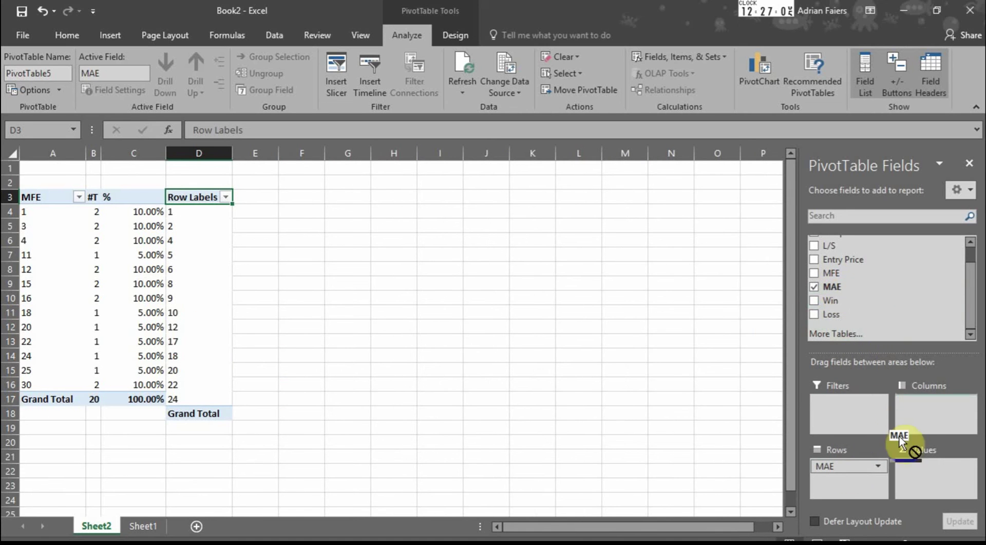
drag(903, 446, 908, 467)
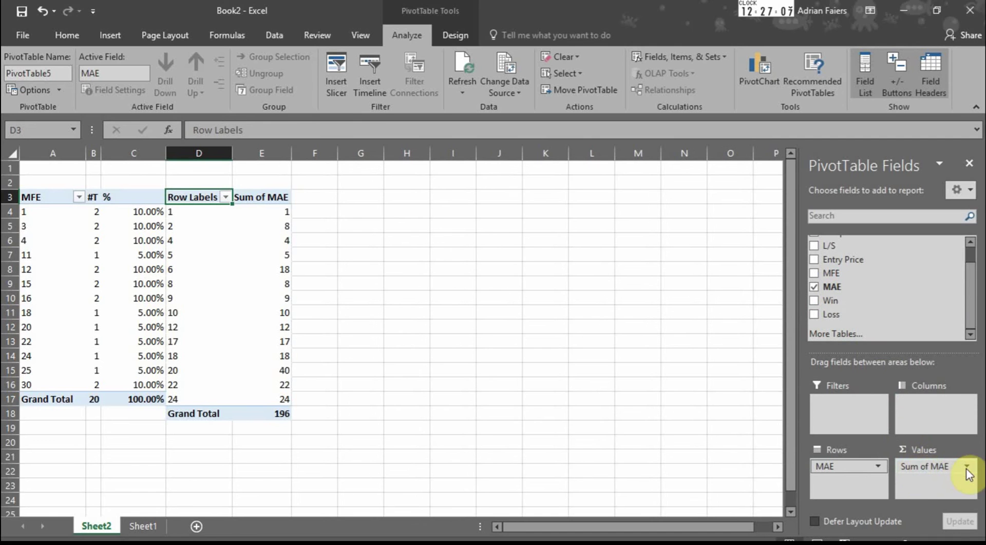
click(966, 467)
click(922, 450)
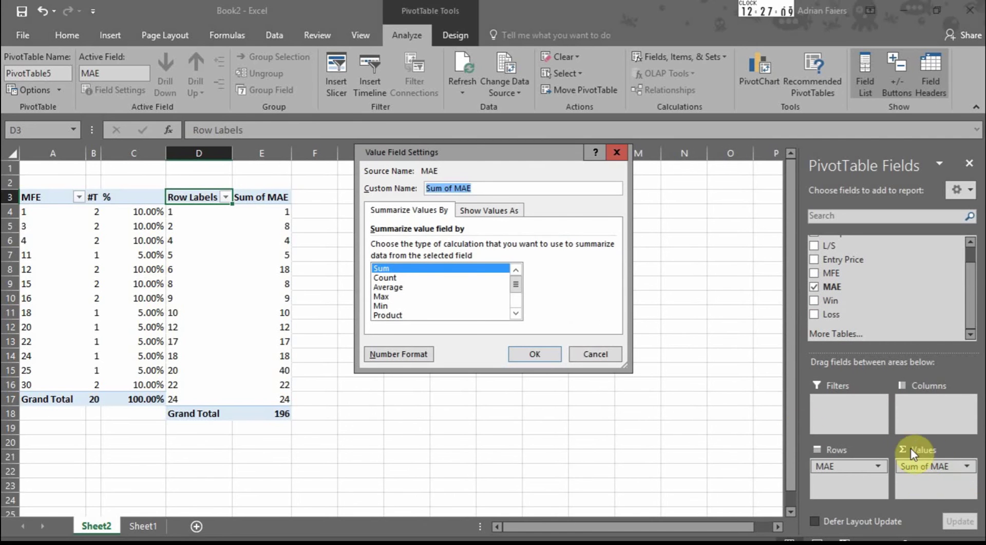
click(434, 277)
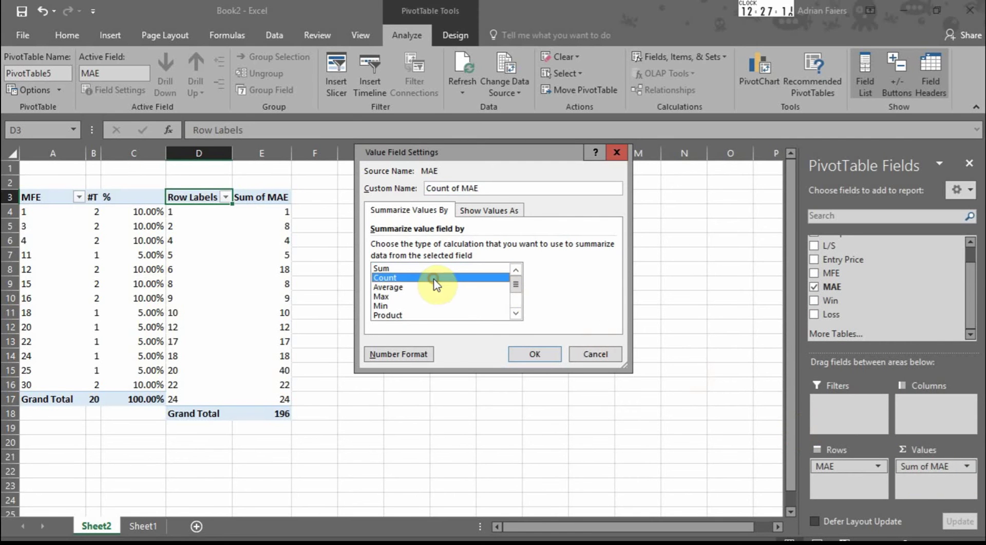
click(530, 352)
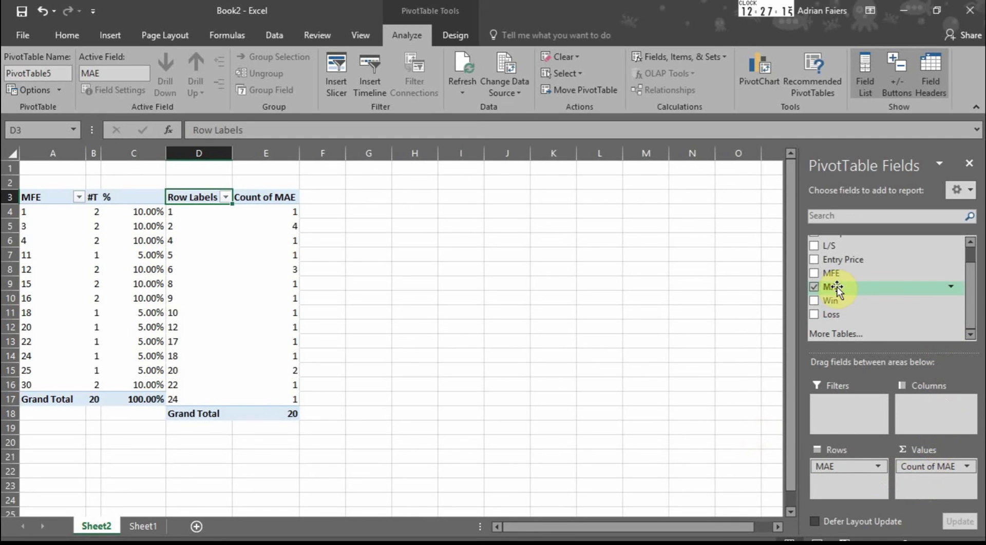
Step: Add MAE to Values again as a Count shown as % of Column Total
drag(835, 286, 914, 481)
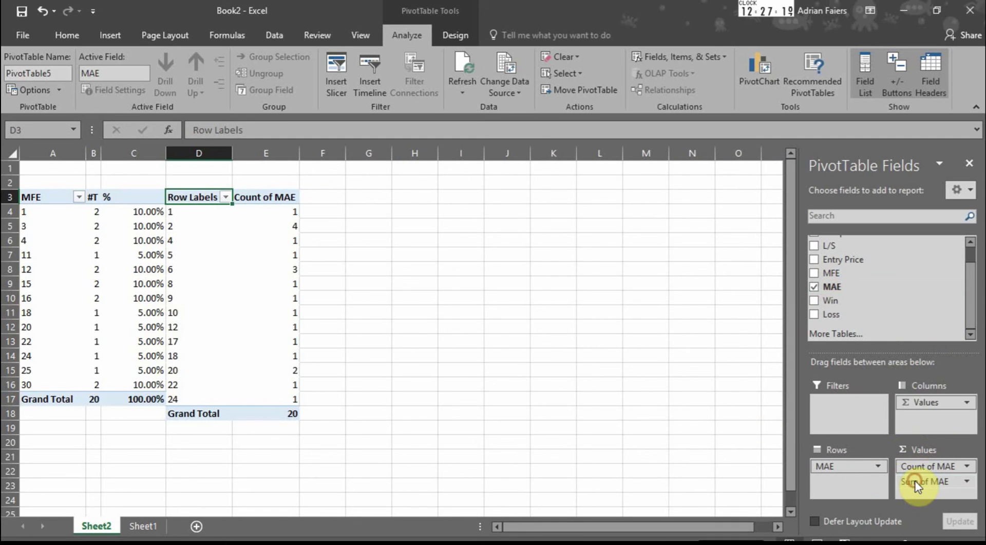
click(968, 483)
click(878, 464)
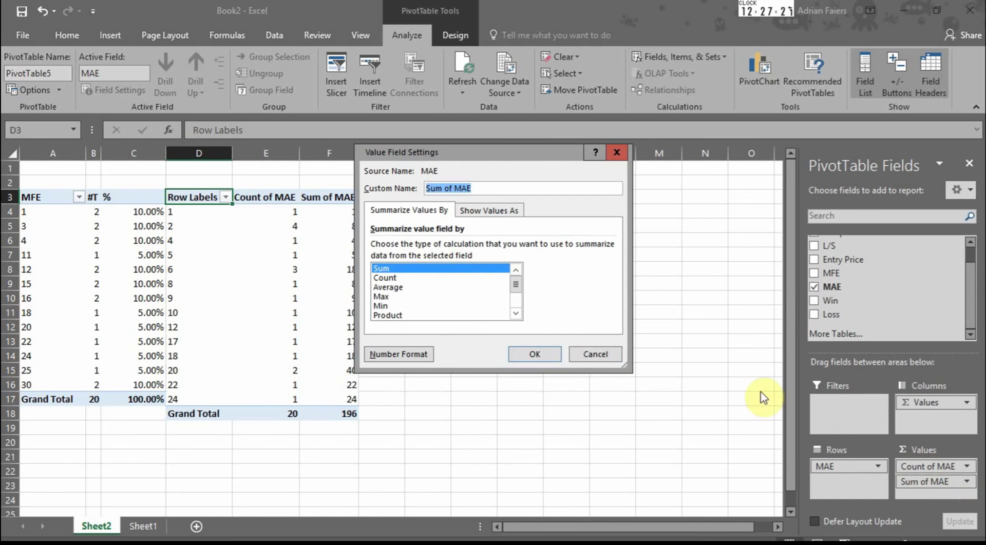
click(384, 278)
click(476, 211)
click(473, 247)
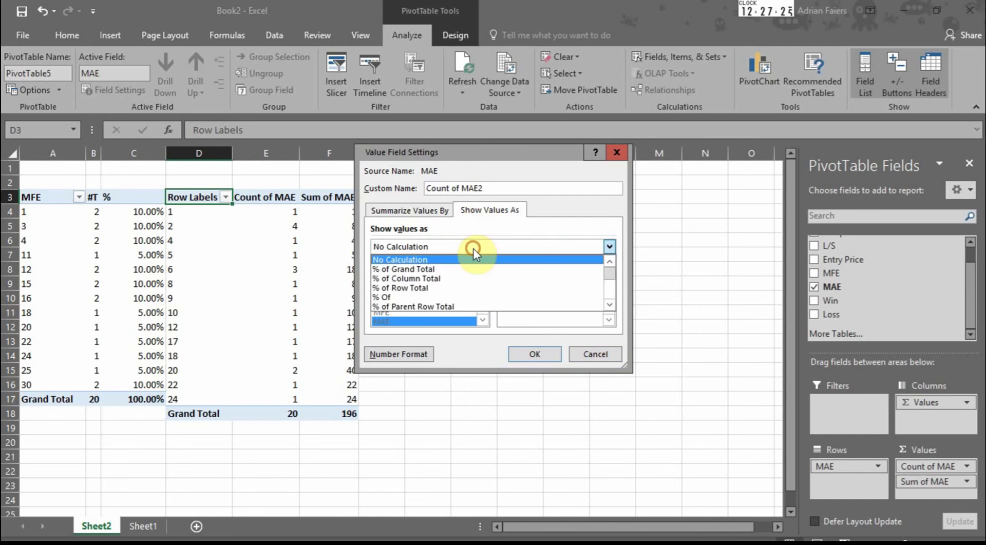
click(428, 277)
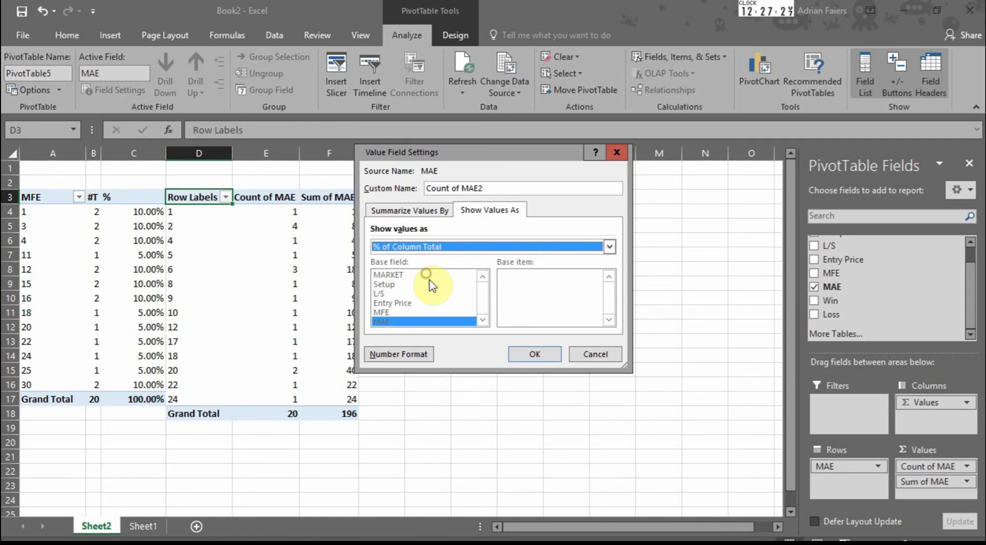
click(539, 354)
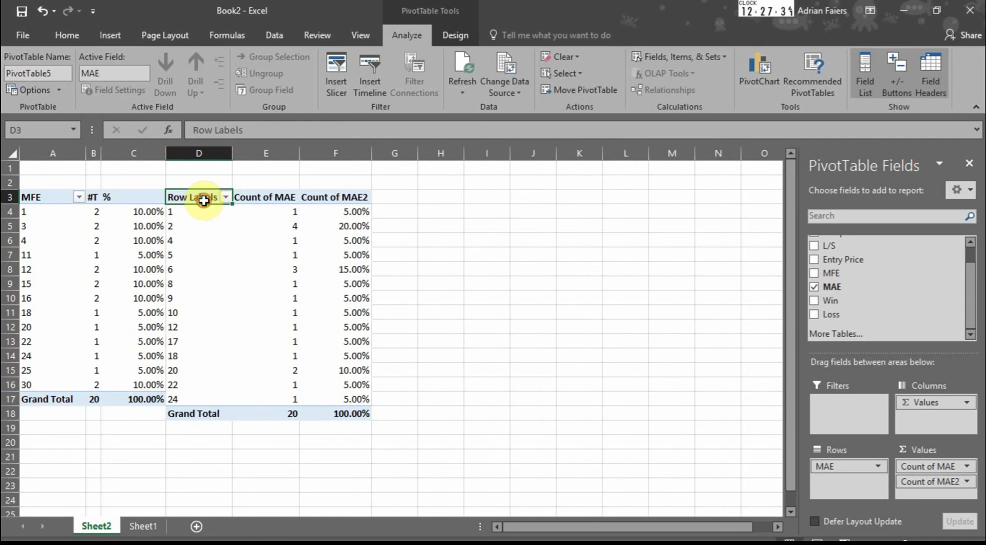
Step: Label the MAE pivot's headers MAE, T# and %
text(MAE)
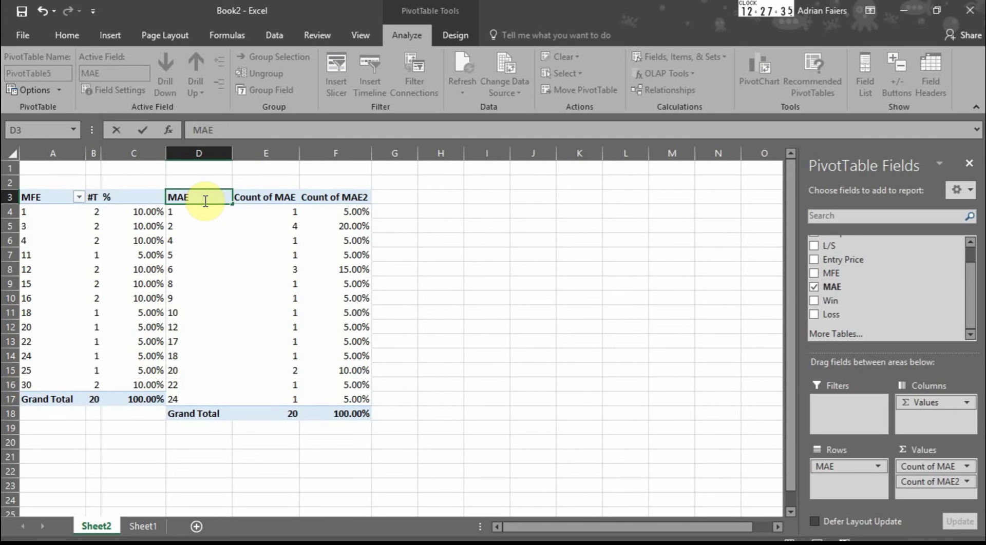
key(Tab)
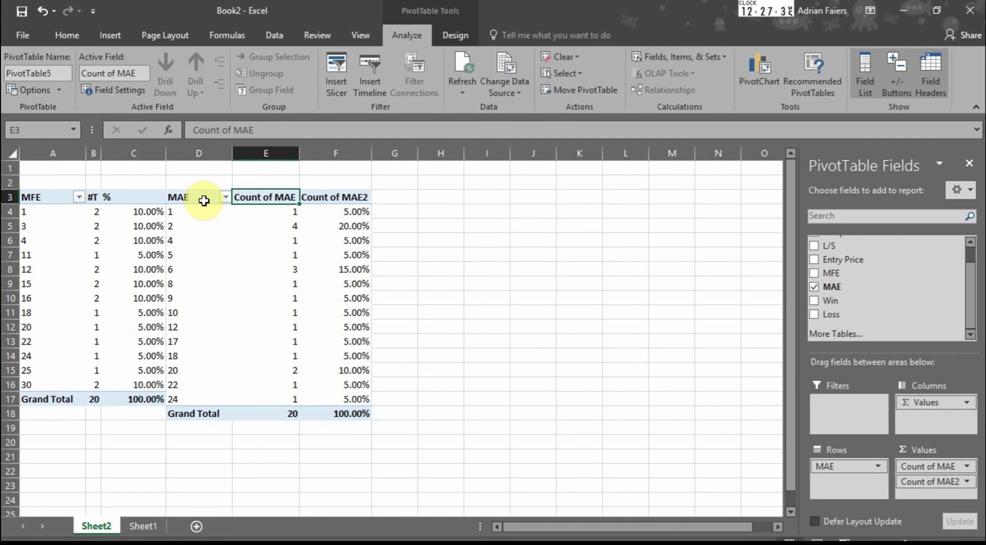
text(T)
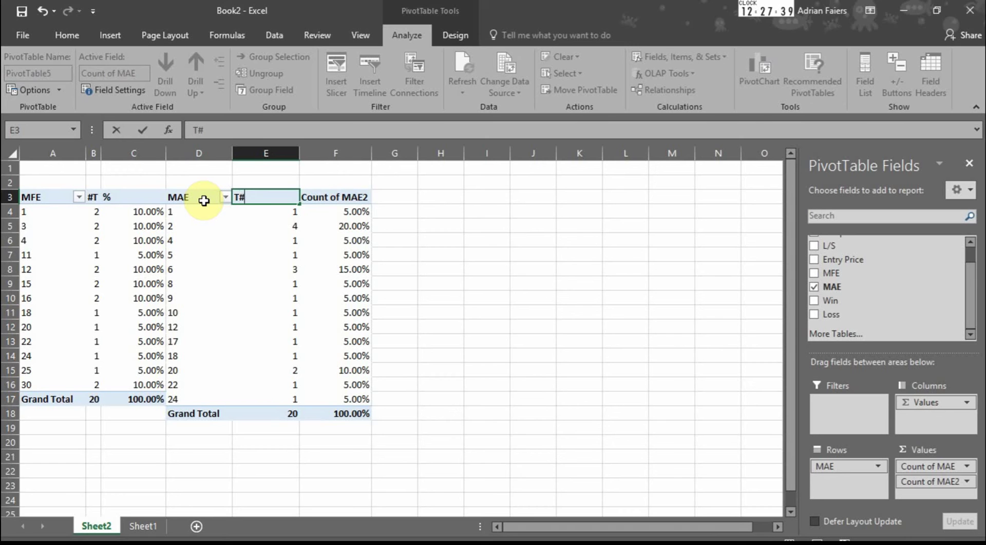
text(#)
key(Tab)
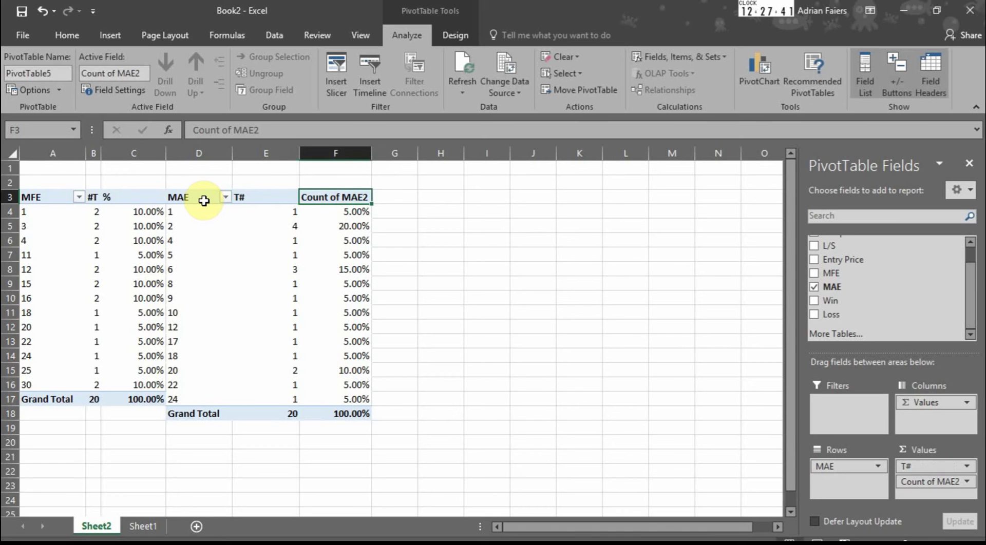
text(%)
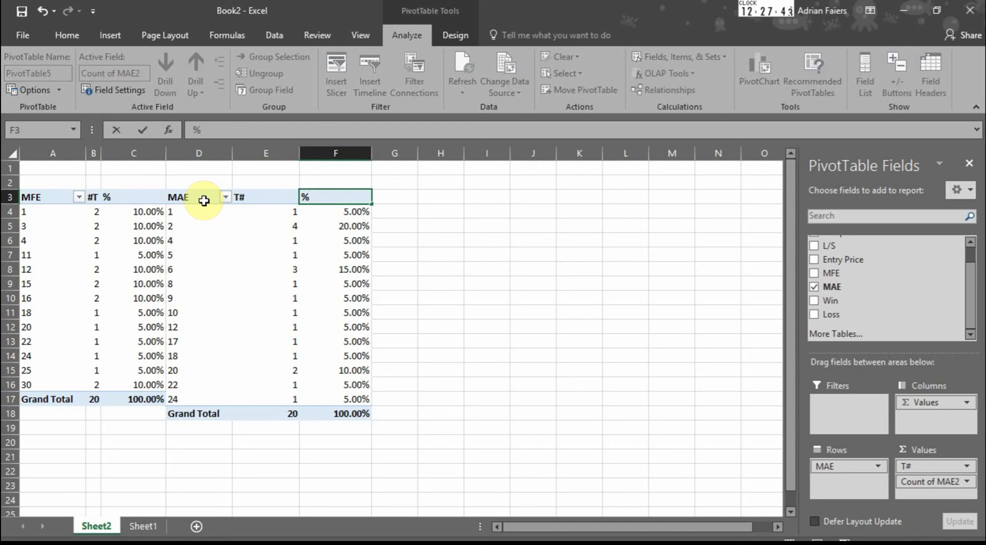
click(261, 270)
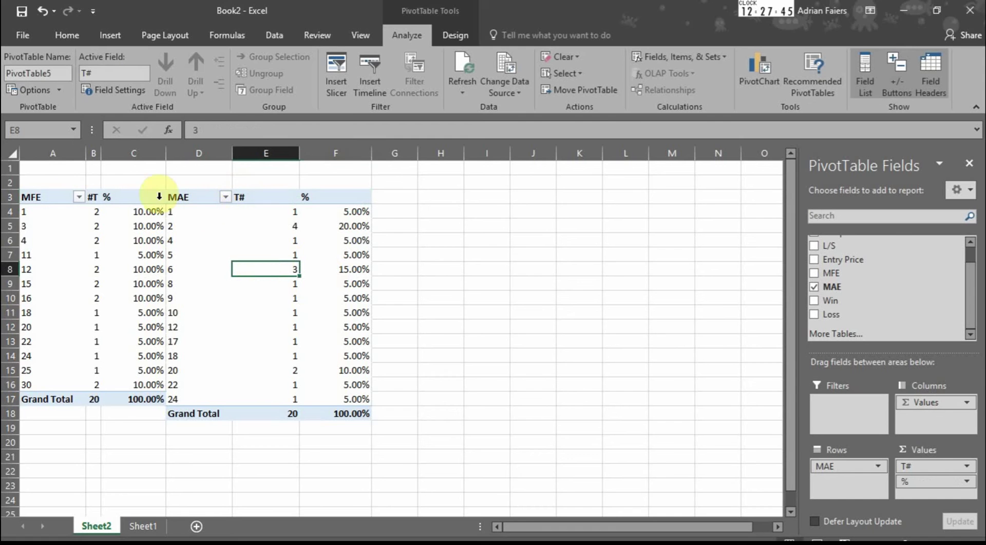
Step: Centre-align the contents of both pivot tables in A3:F18
drag(31, 195, 313, 410)
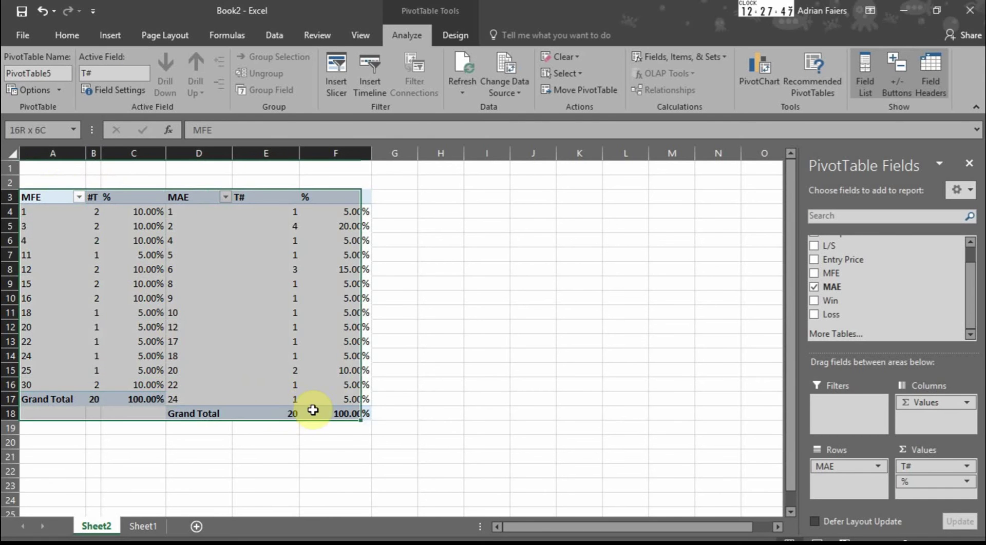
click(63, 33)
click(291, 92)
click(315, 295)
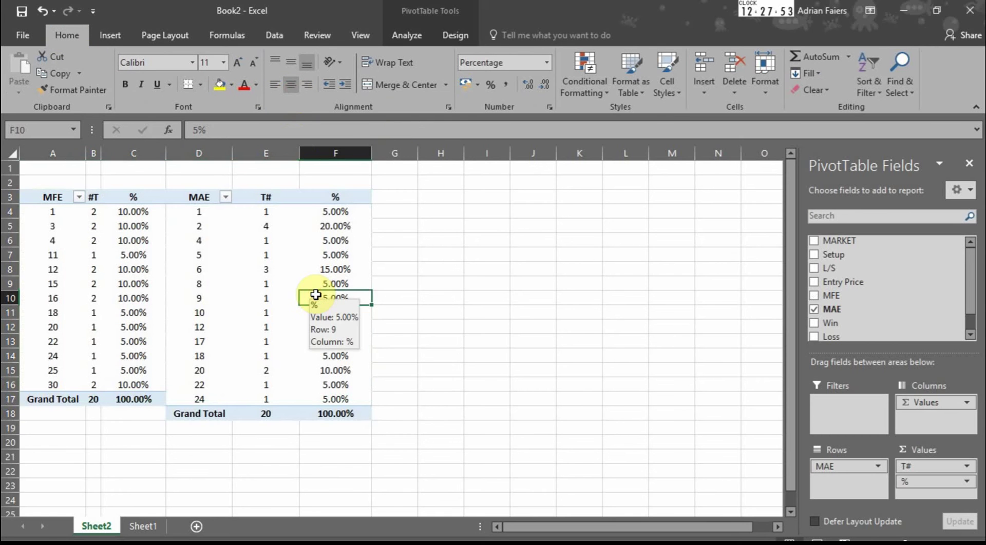
Step: Turn off 'Autofit column widths on update' for the MFE pivot, PivotTable4
right_click(56, 384)
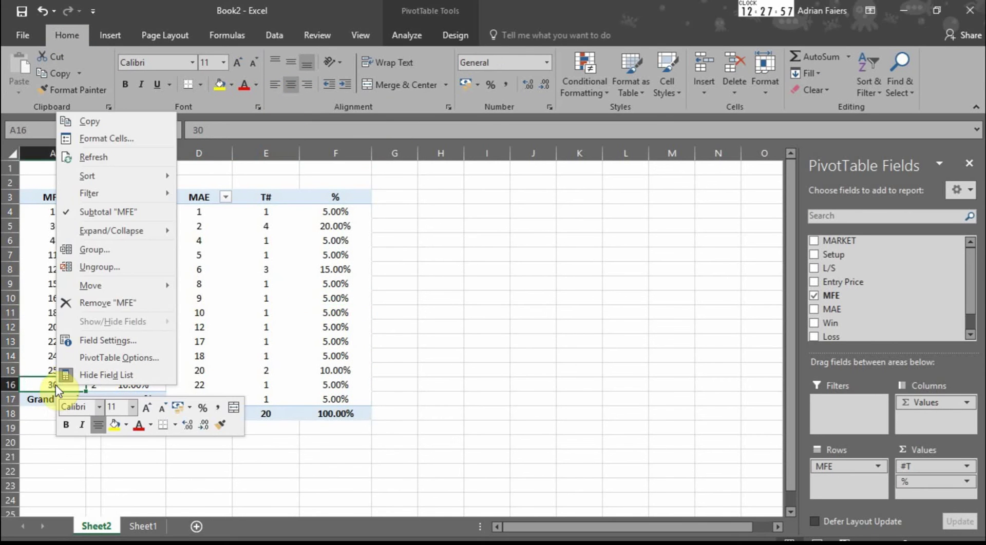
click(115, 358)
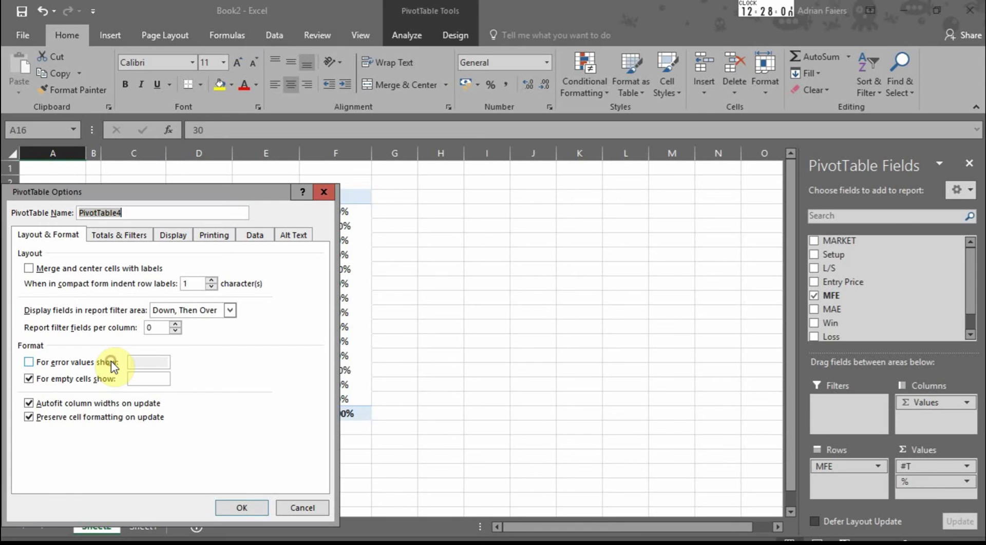
click(29, 403)
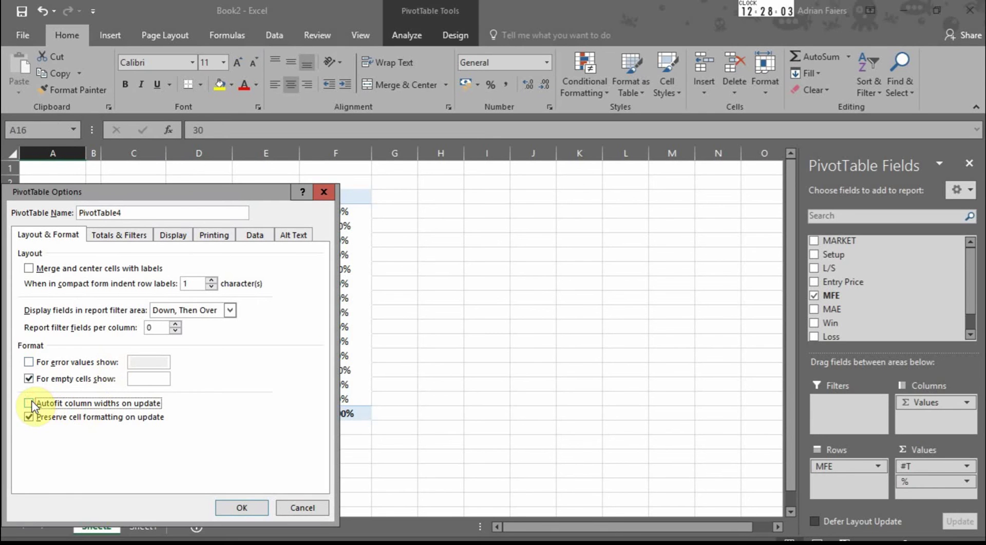
click(243, 508)
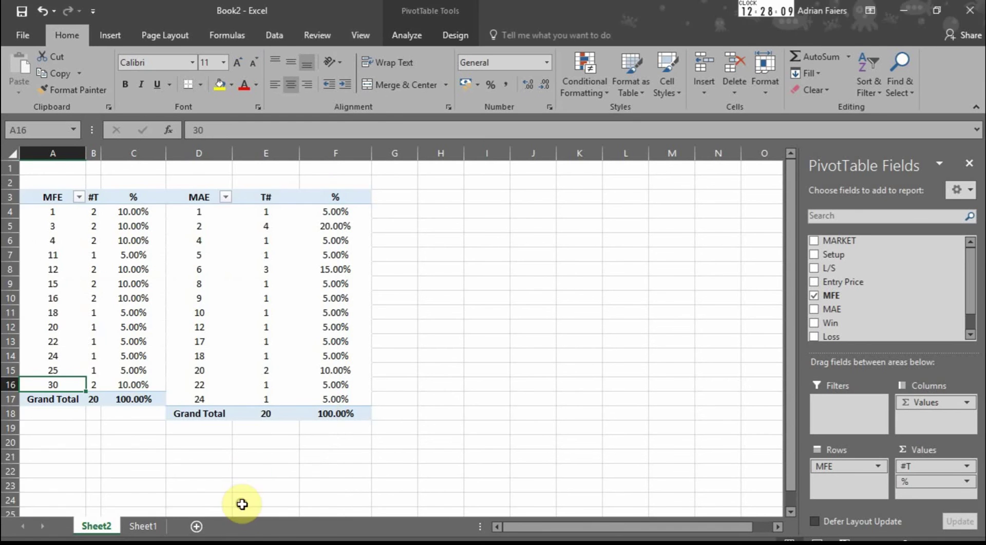
Step: Turn off 'Autofit column widths on update' for the MAE pivot, PivotTable5
right_click(253, 400)
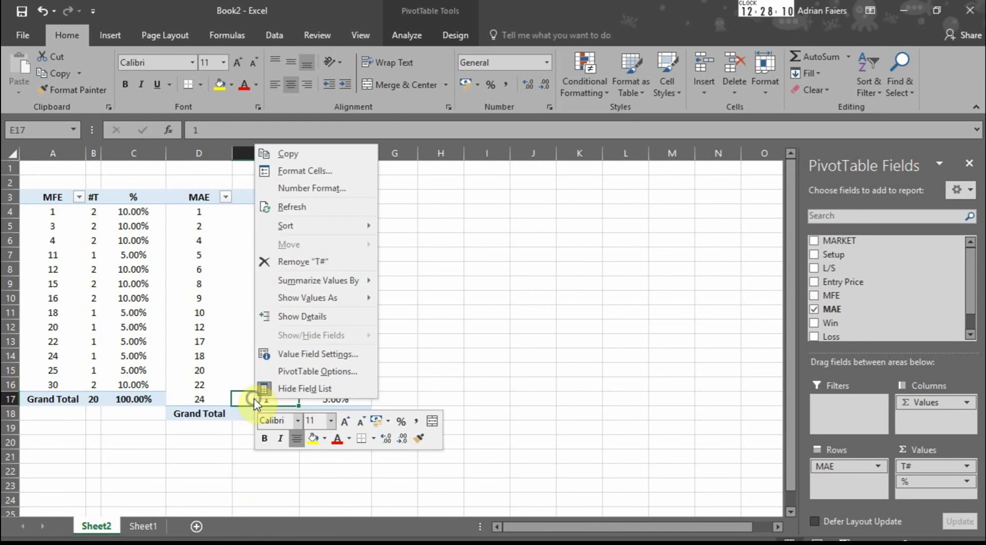
click(308, 373)
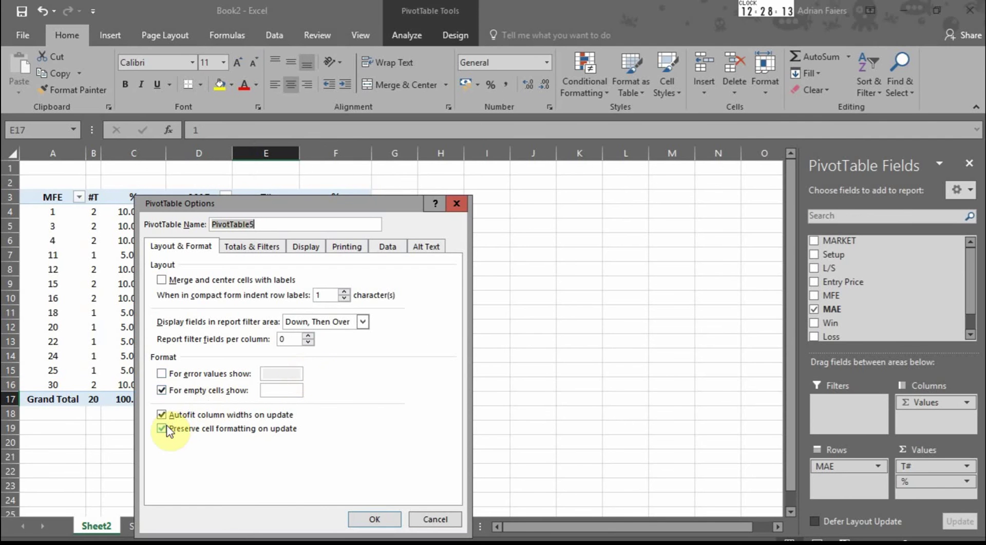
click(161, 415)
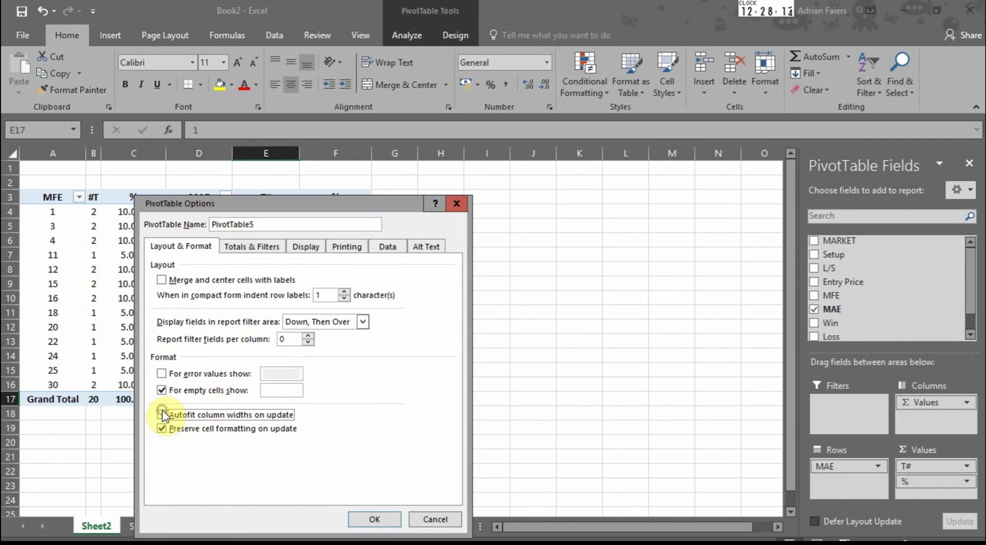
click(374, 519)
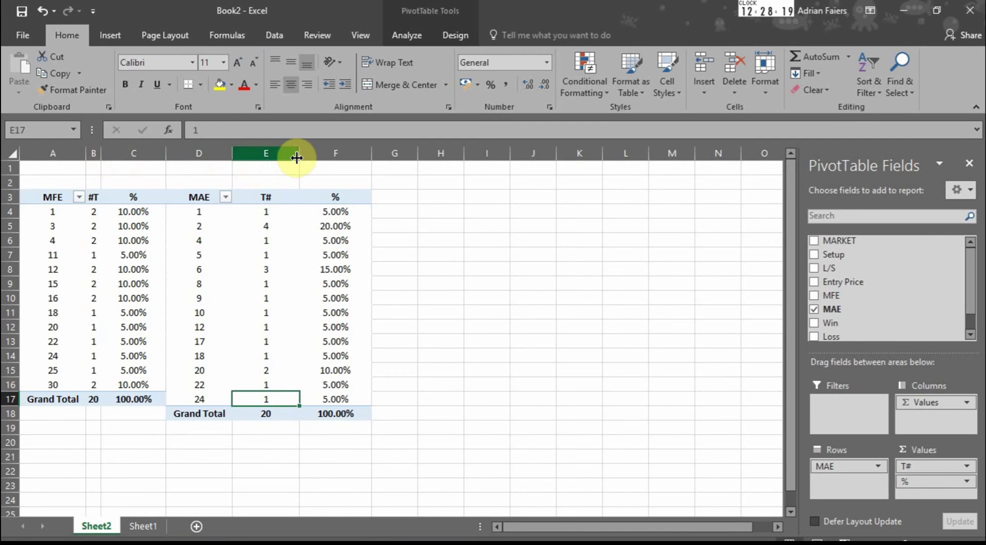
Step: Narrow column E and insert four blank rows so the pivots start at row 7
drag(299, 153, 262, 150)
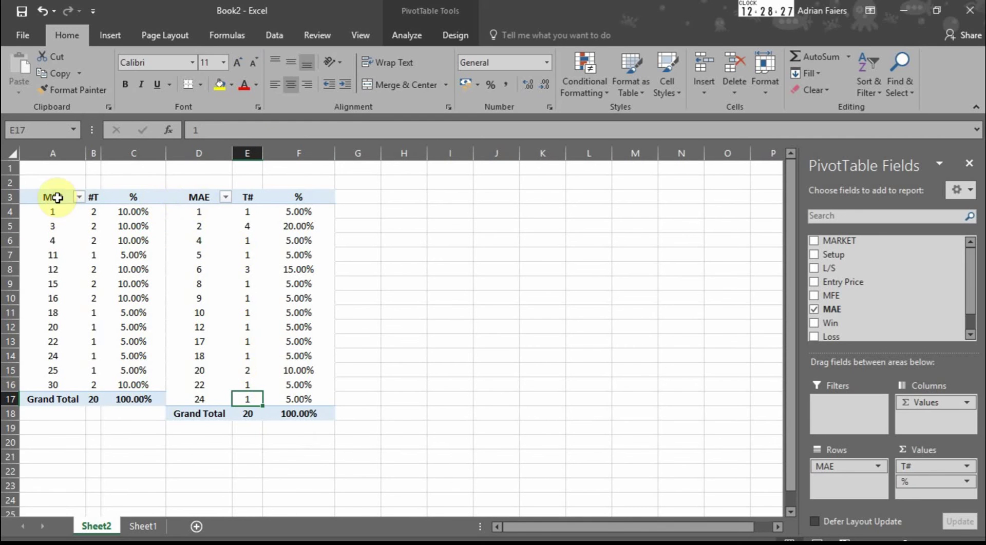
drag(10, 167, 11, 181)
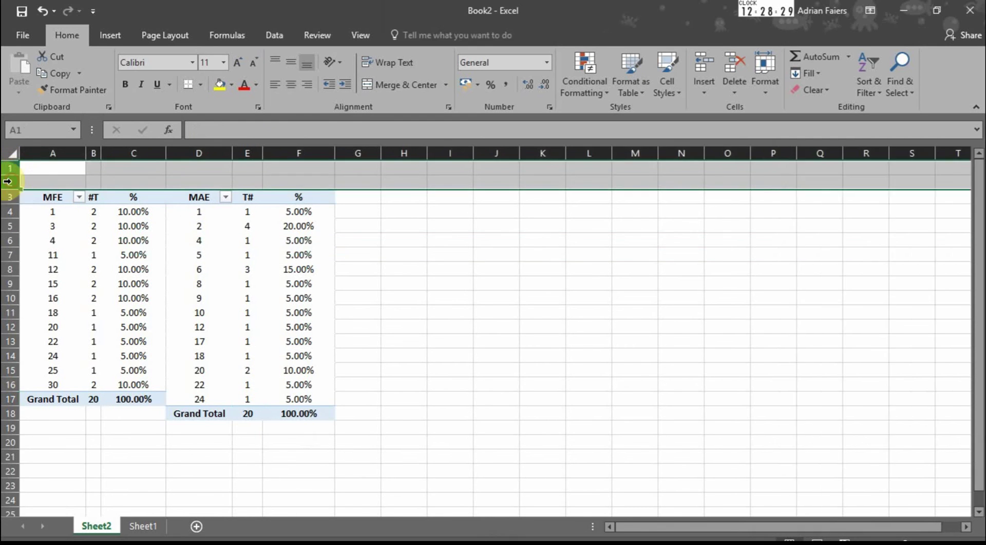
right_click(11, 180)
click(27, 278)
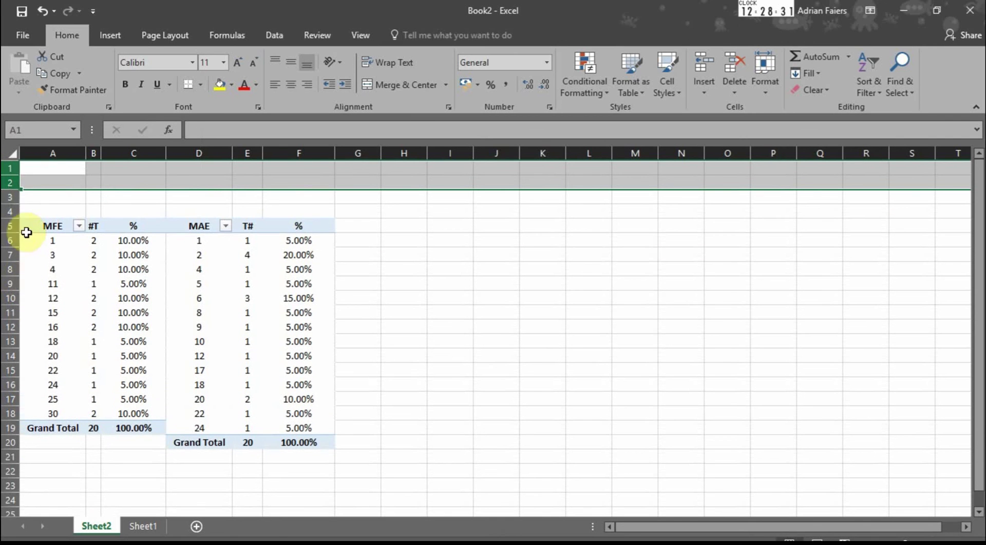
right_click(9, 180)
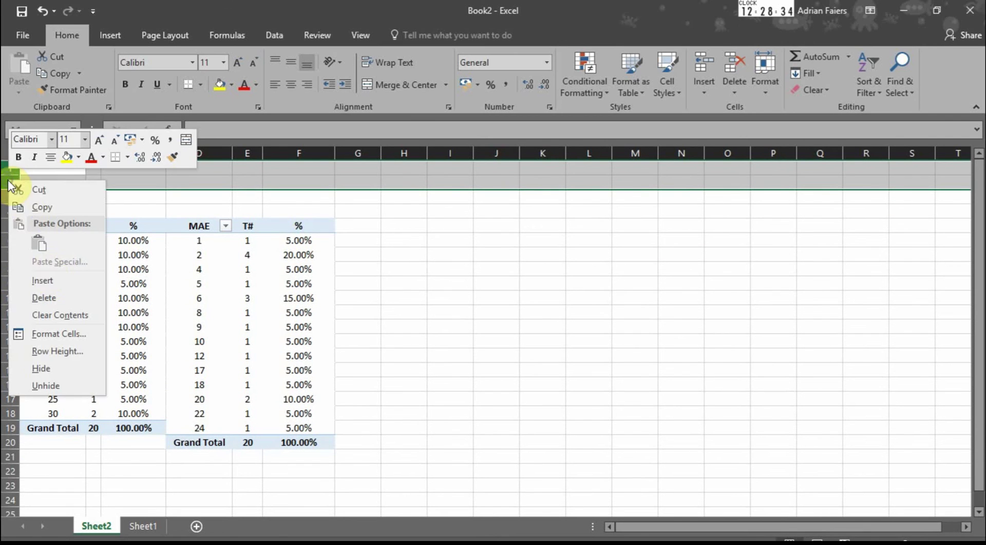
click(44, 279)
click(124, 222)
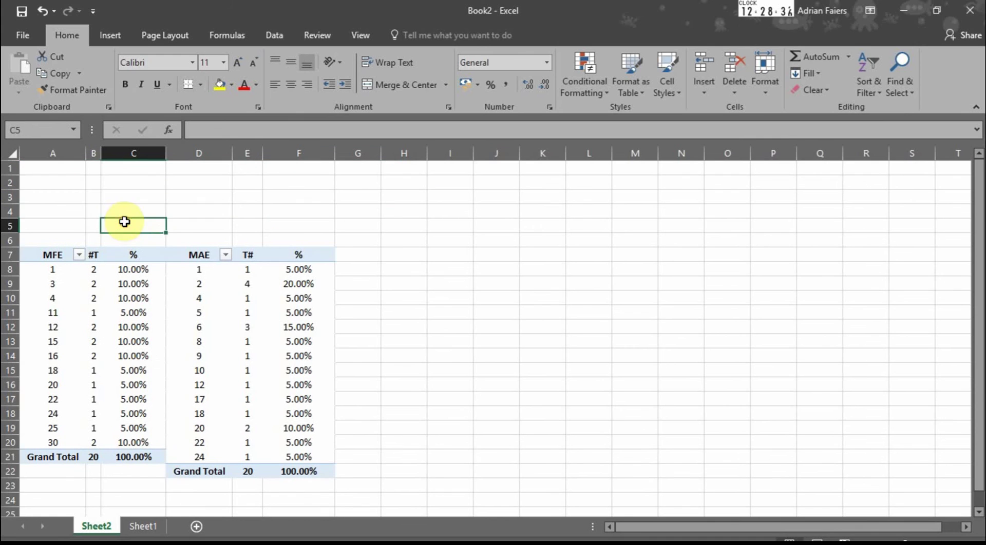
click(73, 329)
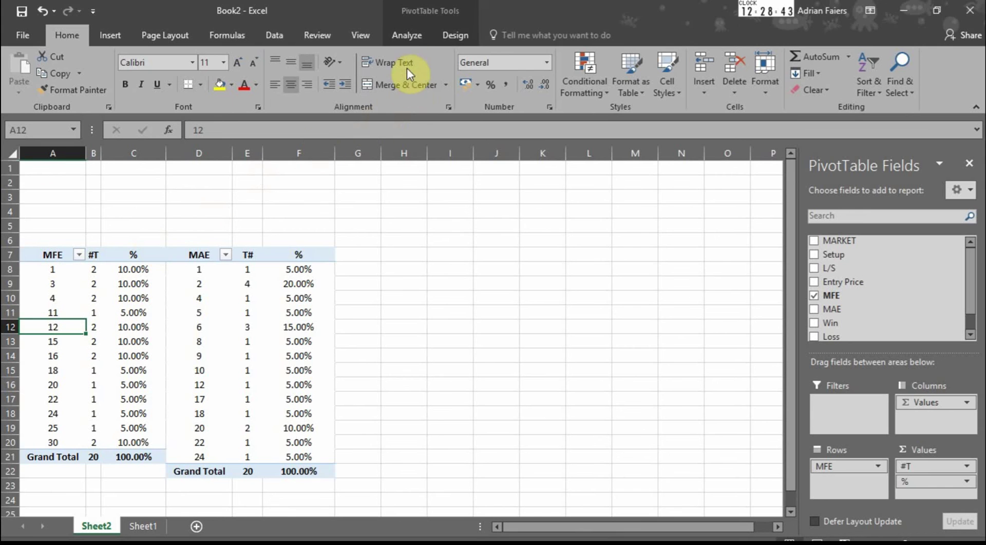
Step: From the MFE pivot table's Insert Slicer dialog, tick MARKET, Setup, L/S, Win and Loss
click(408, 36)
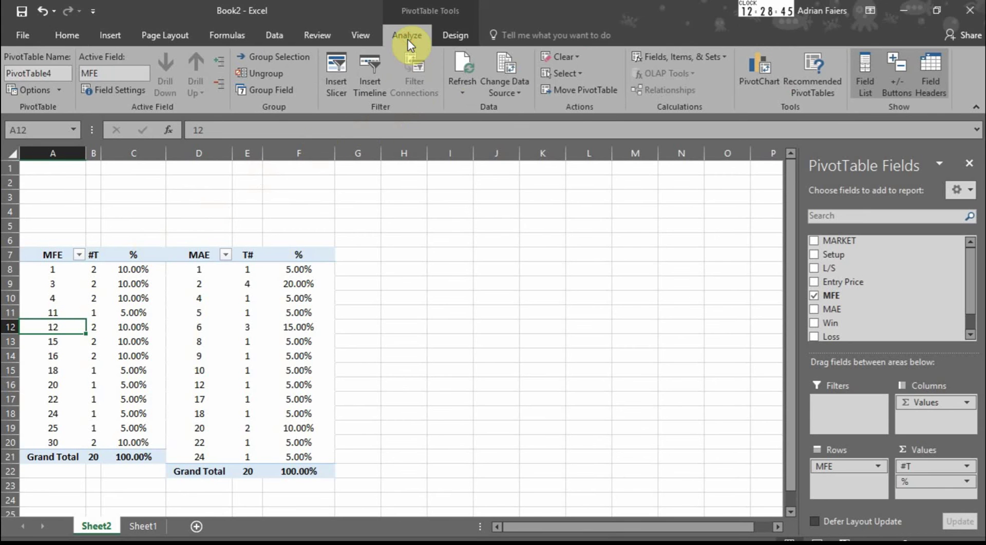
click(331, 70)
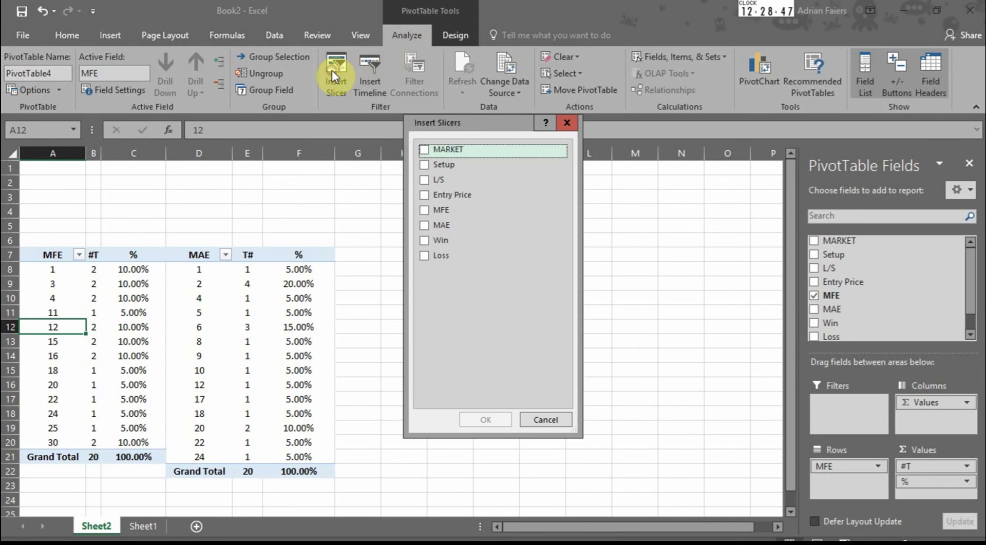
click(424, 149)
click(424, 164)
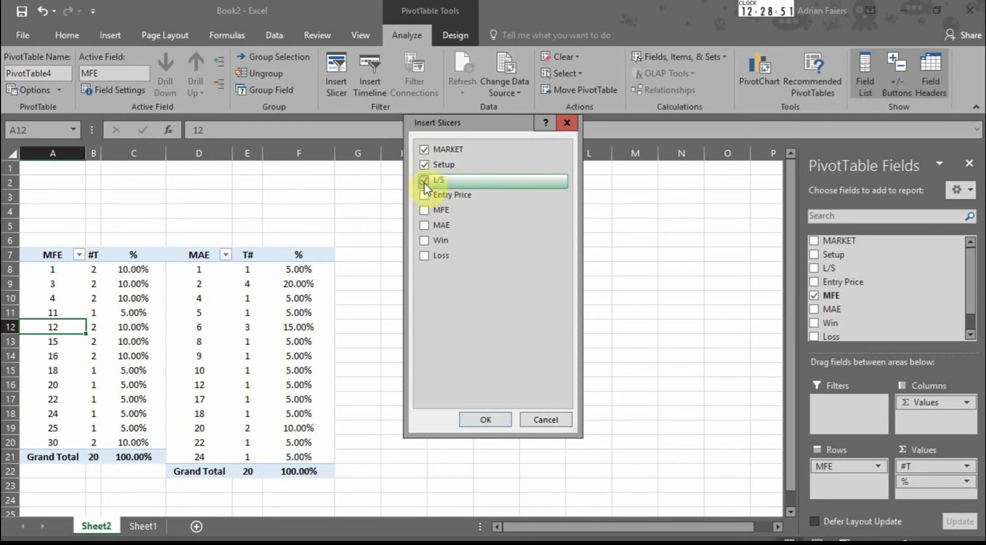
click(424, 241)
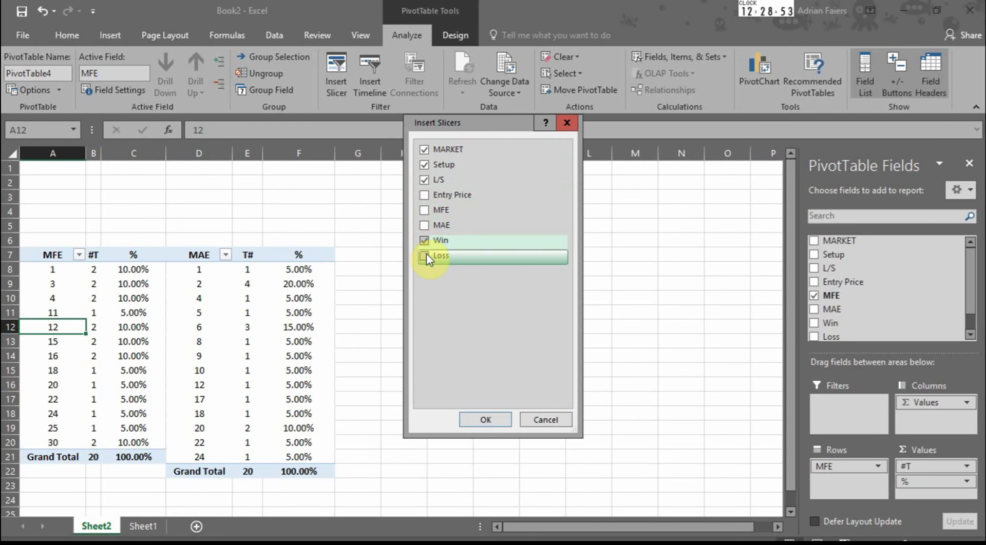
click(424, 256)
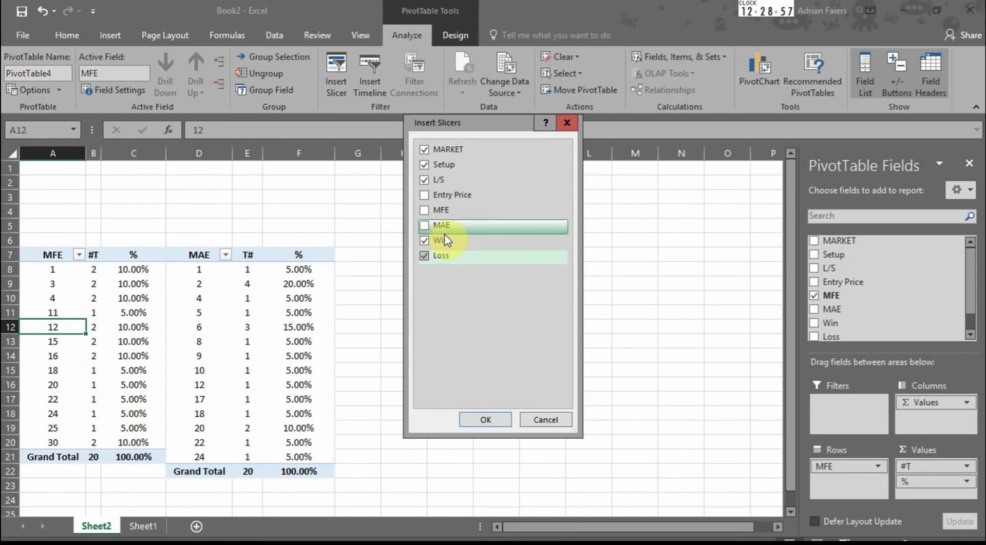
Step: Create the five slicers, then move and shrink MARKET and Setup at the sheet's top-left
click(486, 420)
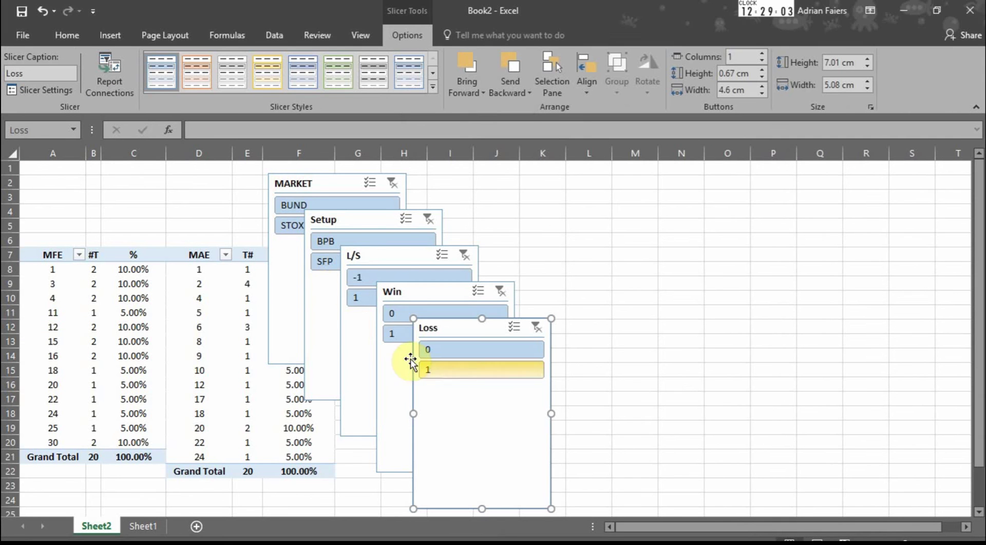
drag(295, 279, 38, 260)
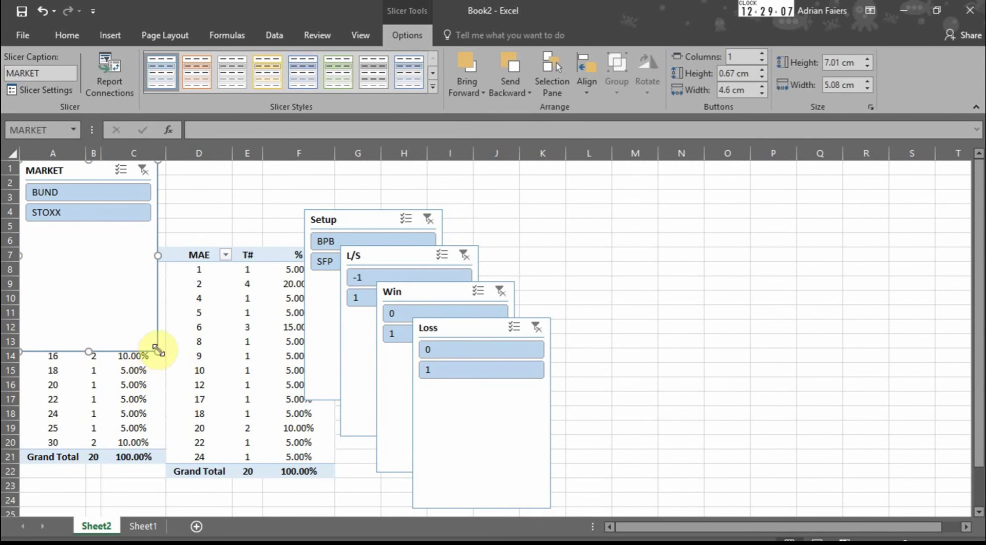
drag(158, 352, 132, 233)
drag(322, 280, 152, 234)
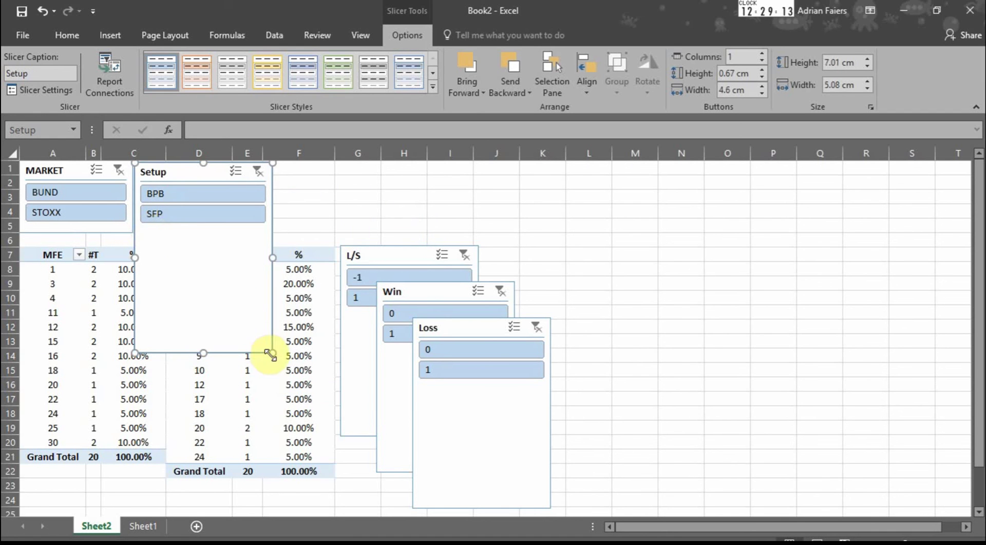
drag(272, 353, 222, 230)
Step: Move and shrink the L/S, Win and Loss slicers into the top row beside Setup
drag(355, 347, 237, 262)
drag(360, 352, 306, 229)
drag(391, 378, 322, 246)
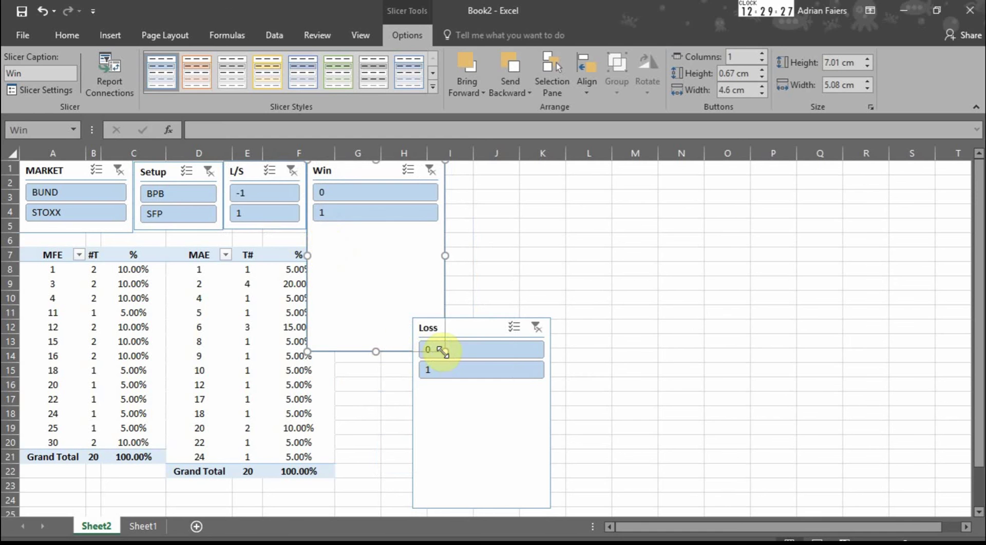
drag(442, 351, 384, 229)
drag(456, 422, 429, 260)
drag(520, 352, 461, 228)
click(452, 284)
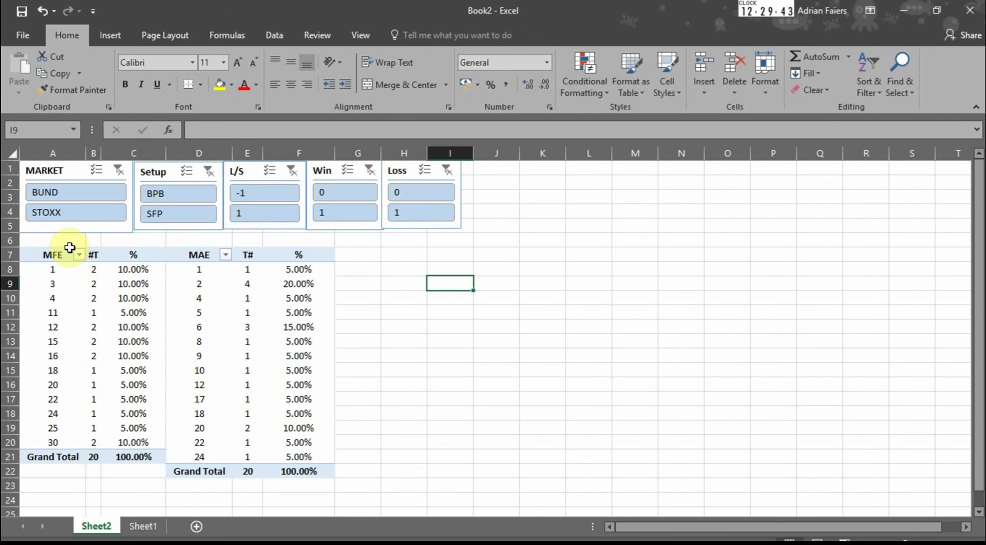
Step: Connect the MARKET and Setup slicers to PivotTable5 through Report Connections
right_click(66, 174)
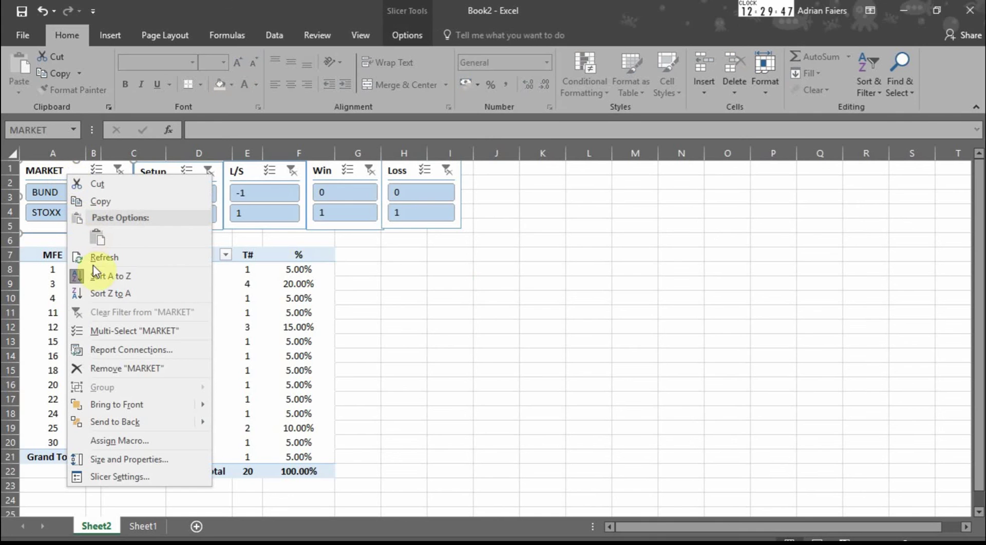
click(115, 350)
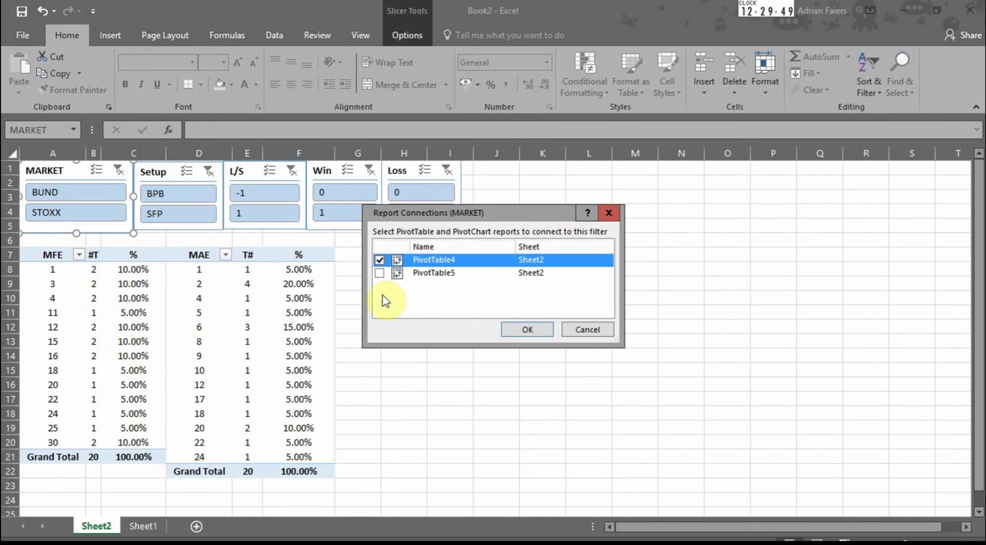
click(380, 274)
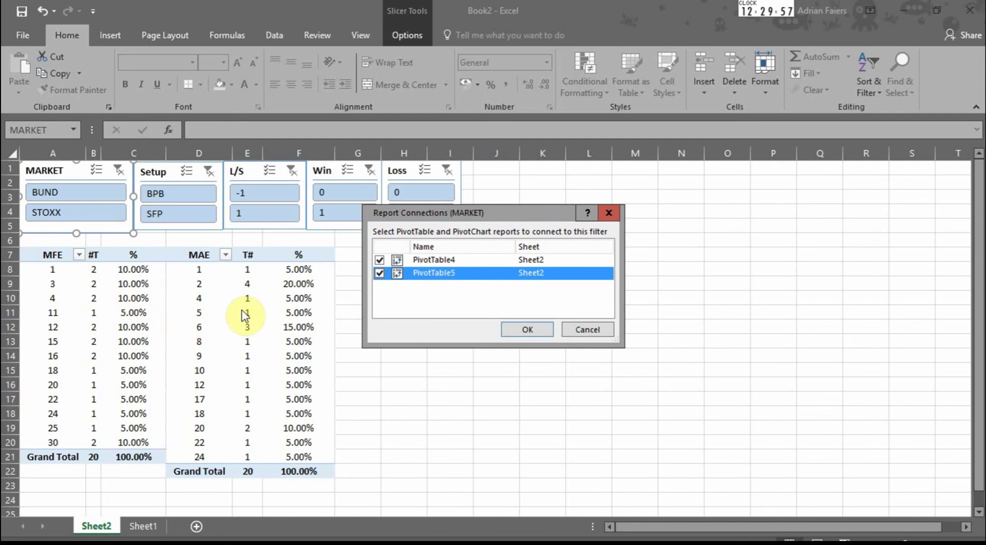
click(528, 330)
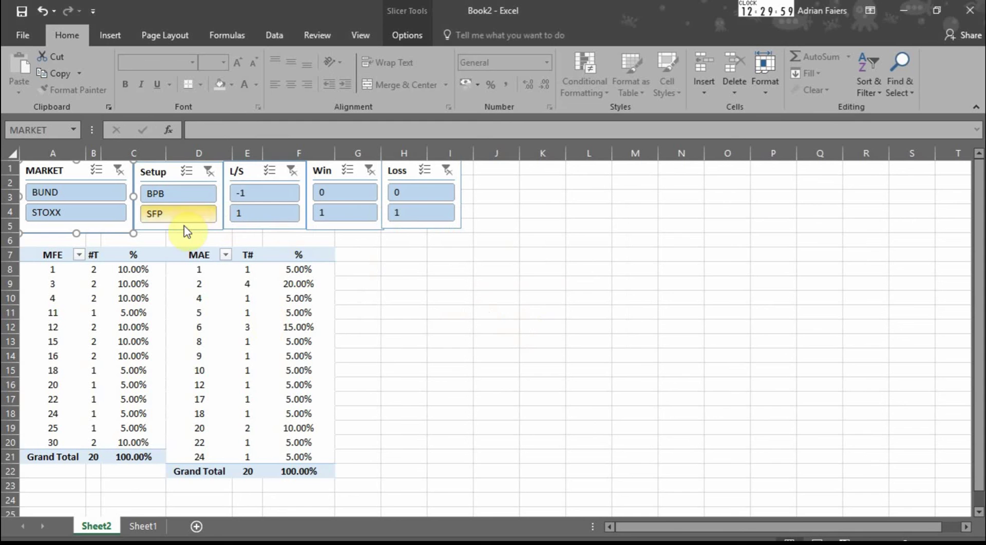
right_click(171, 179)
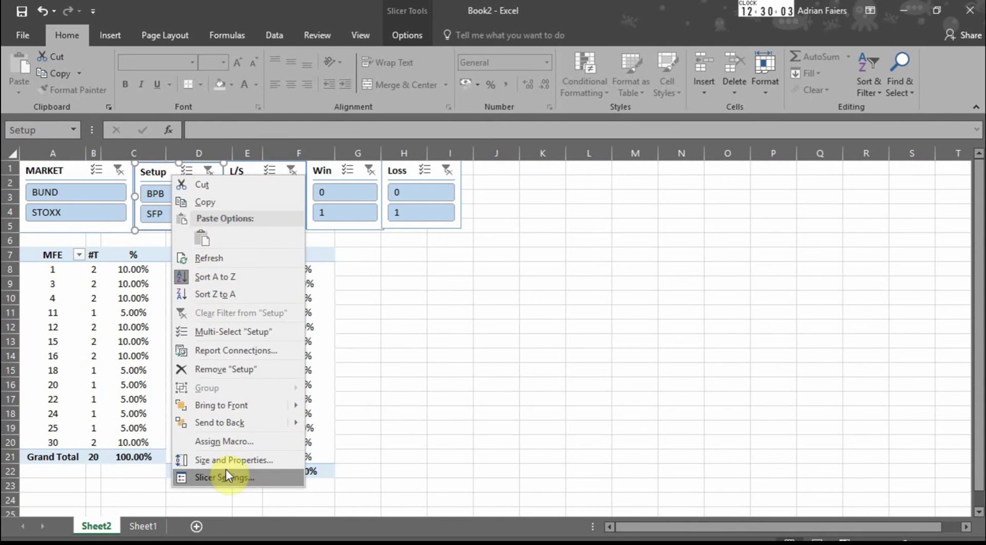
click(241, 350)
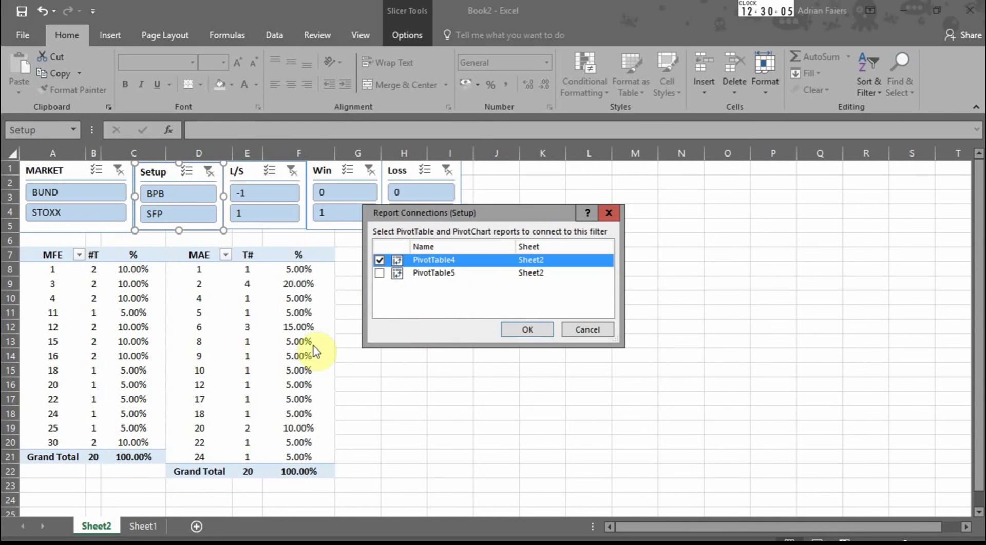
click(380, 273)
click(527, 329)
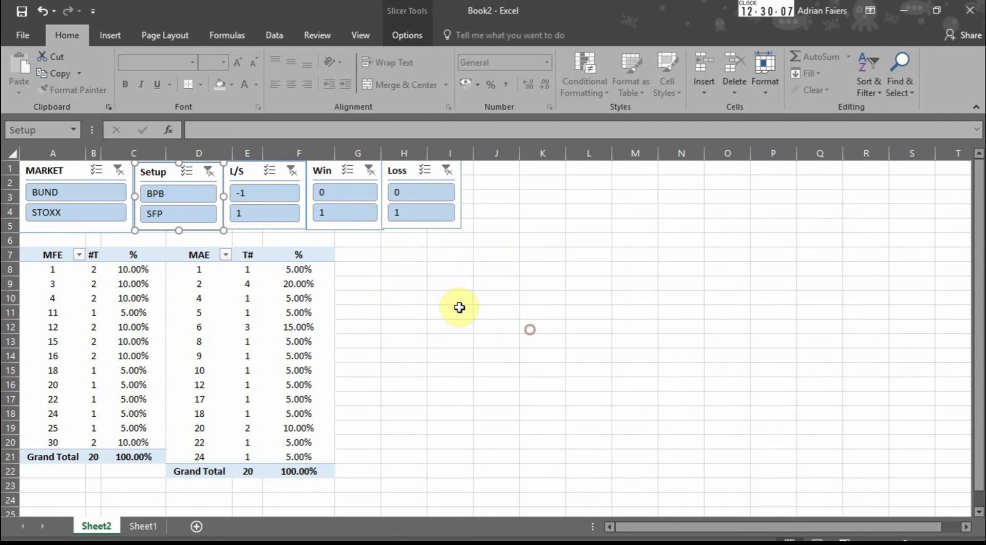
Step: Connect the L/S and Win slicers to PivotTable5 as well
right_click(248, 170)
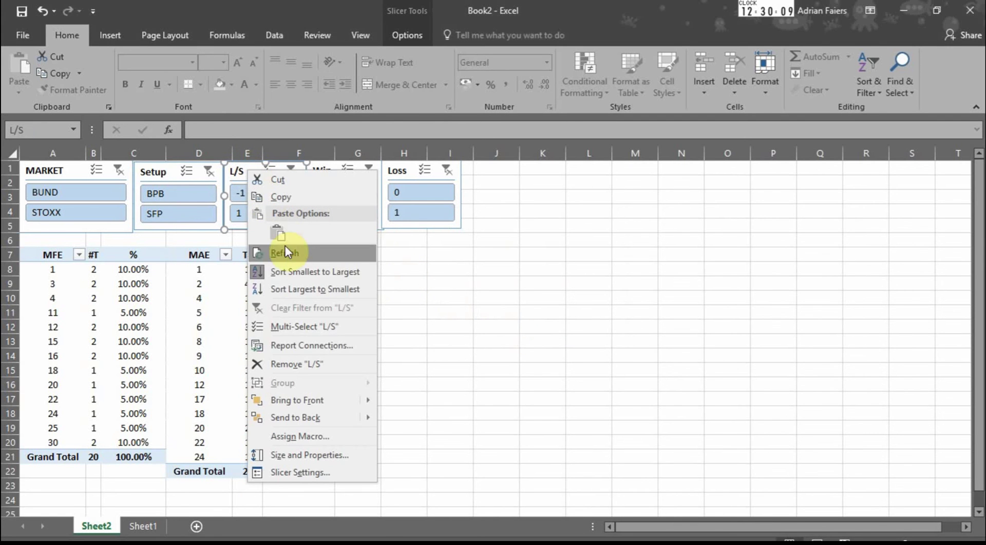
click(297, 345)
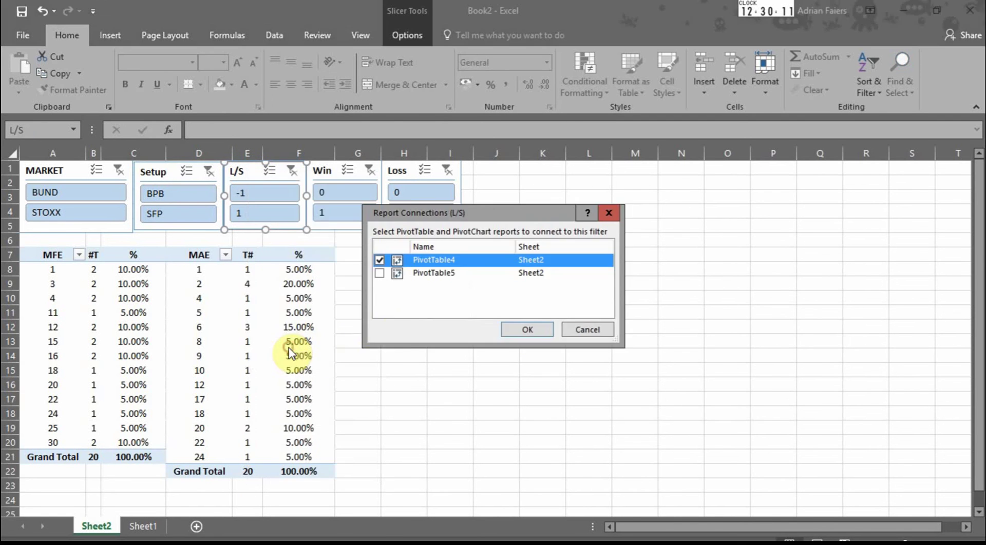
click(379, 273)
click(518, 329)
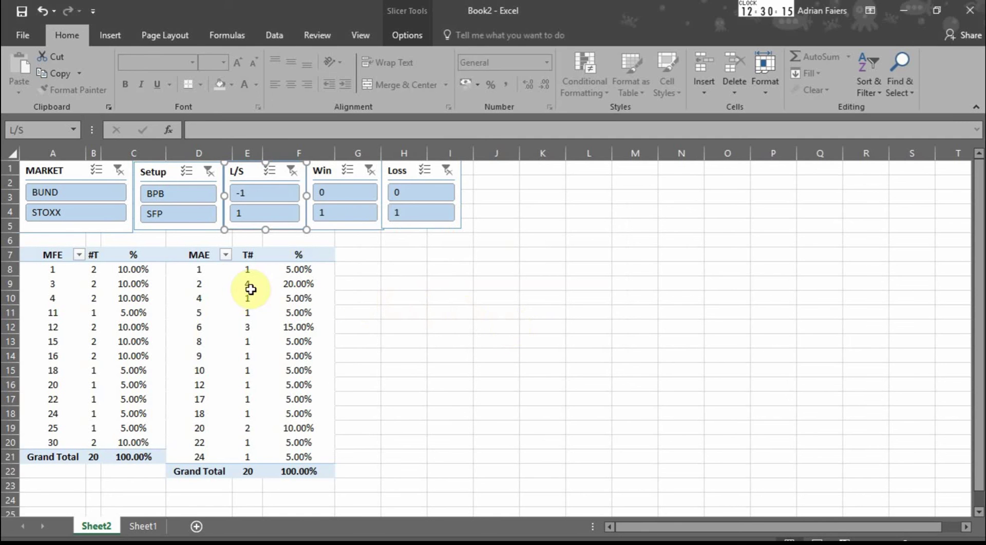
right_click(323, 182)
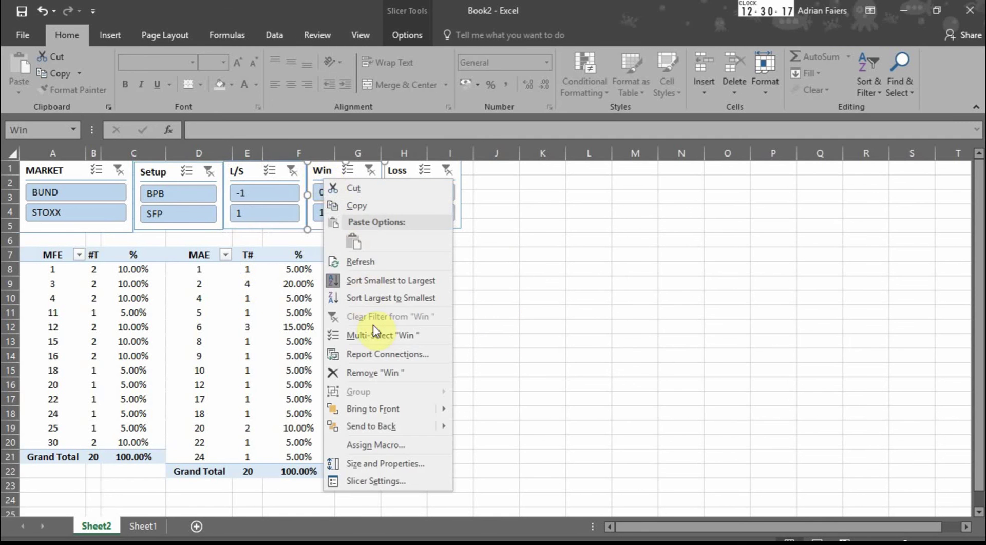
click(375, 354)
click(379, 273)
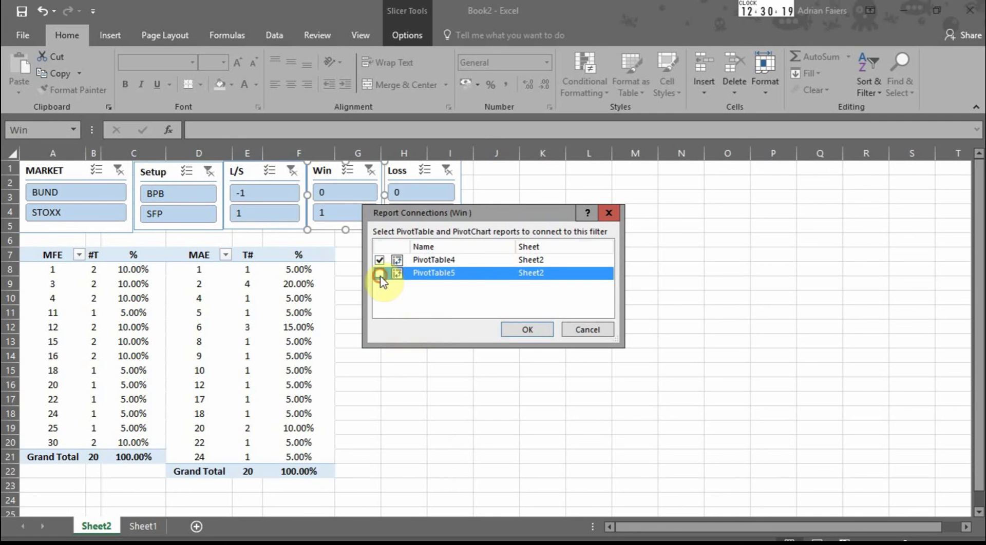
click(511, 332)
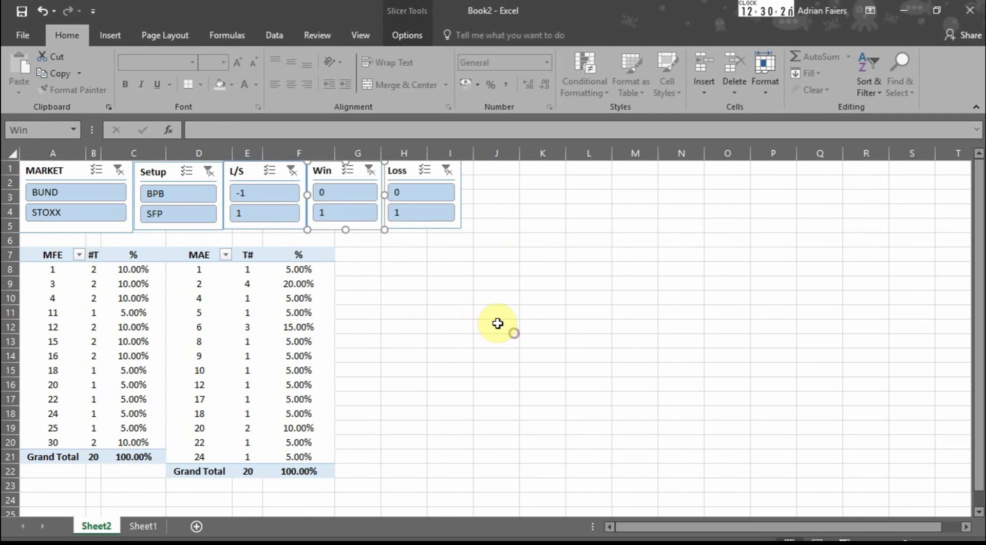
Step: Connect the Loss slicer to PivotTable5 too, then deselect it
click(393, 178)
right_click(393, 178)
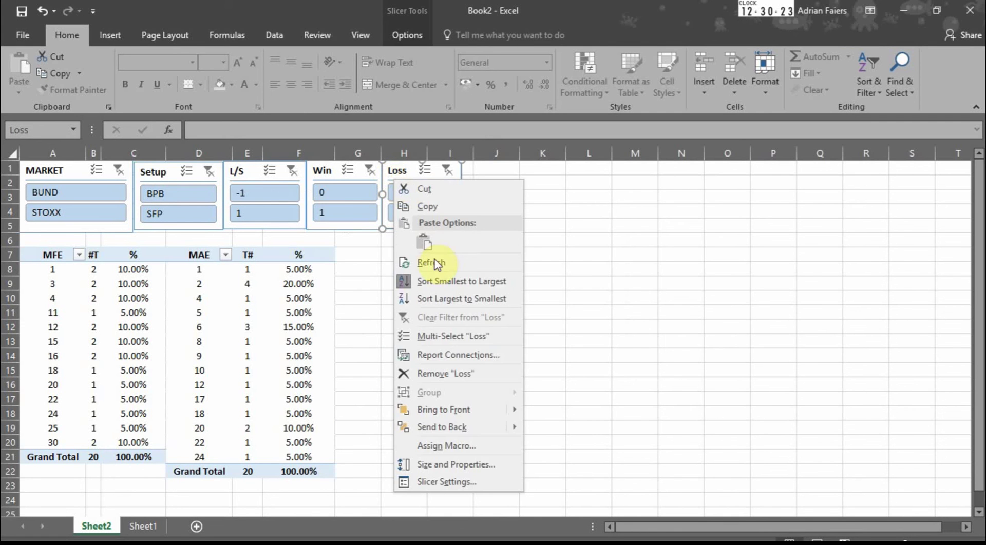
click(447, 353)
click(379, 273)
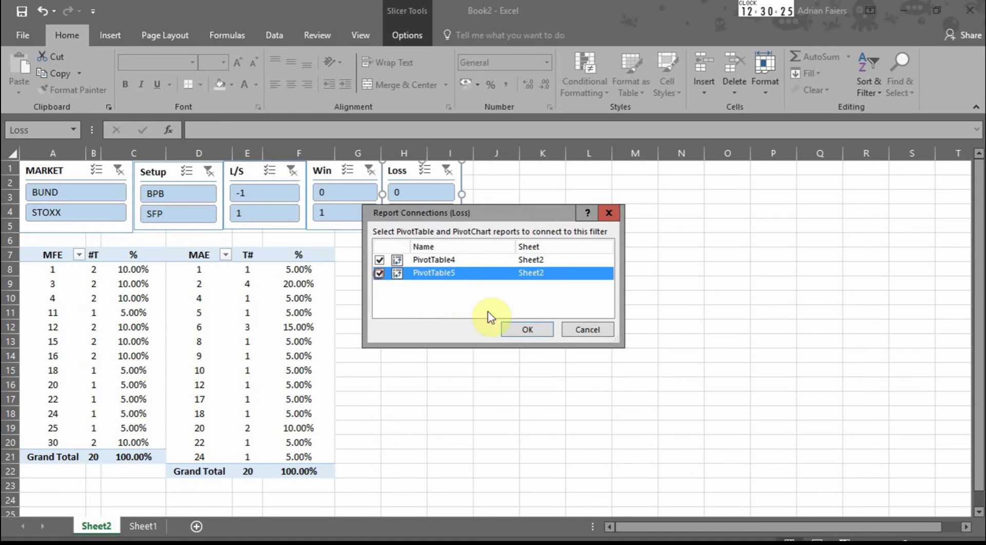
click(523, 330)
click(442, 309)
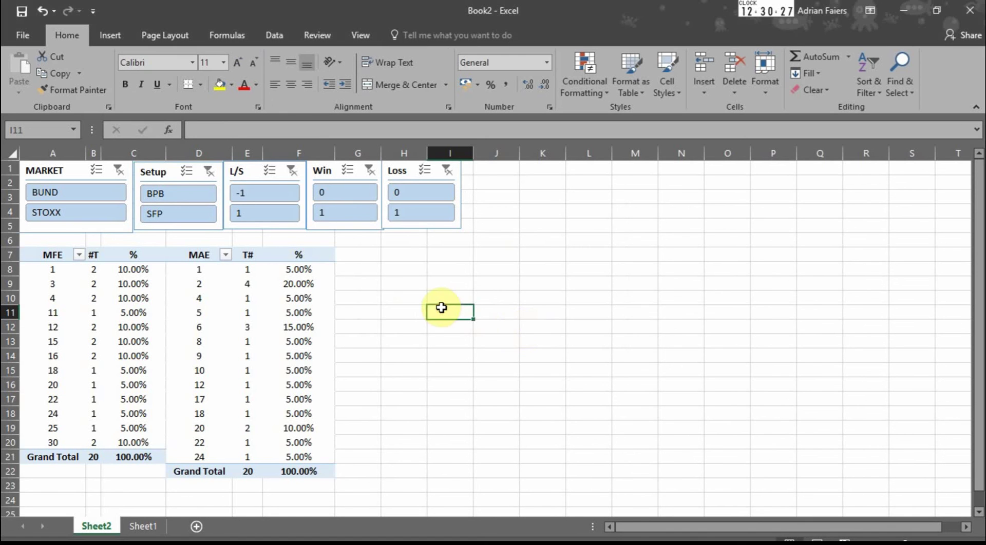
click(65, 198)
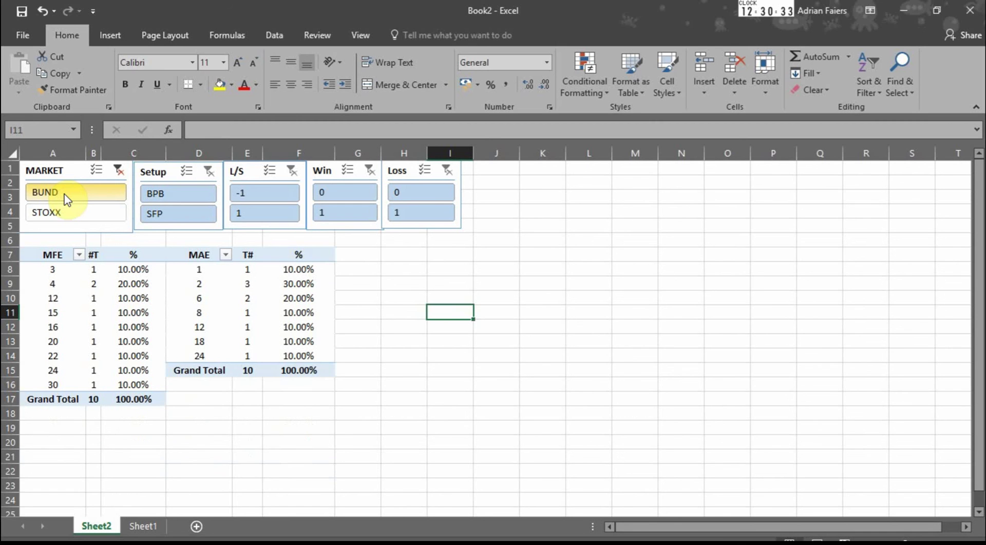
click(69, 215)
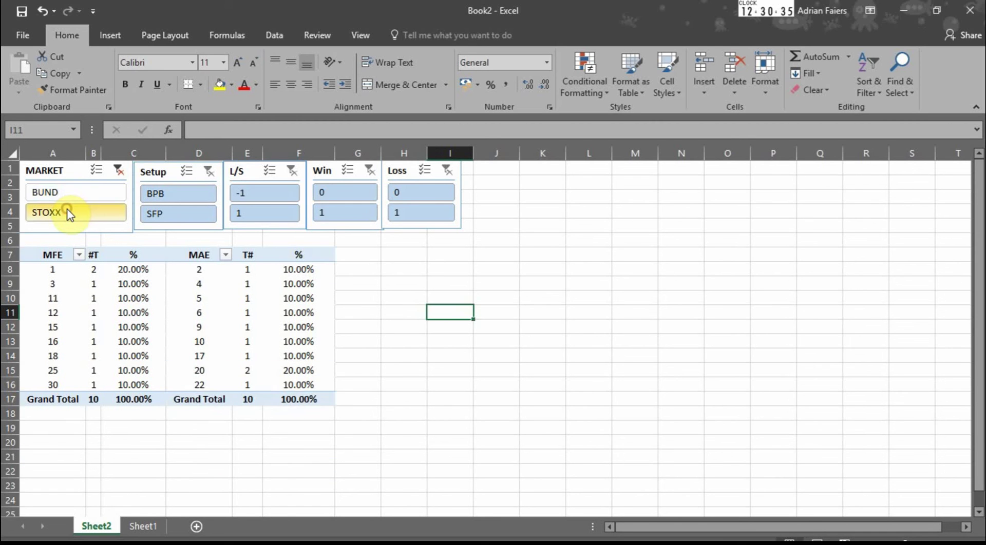
click(121, 173)
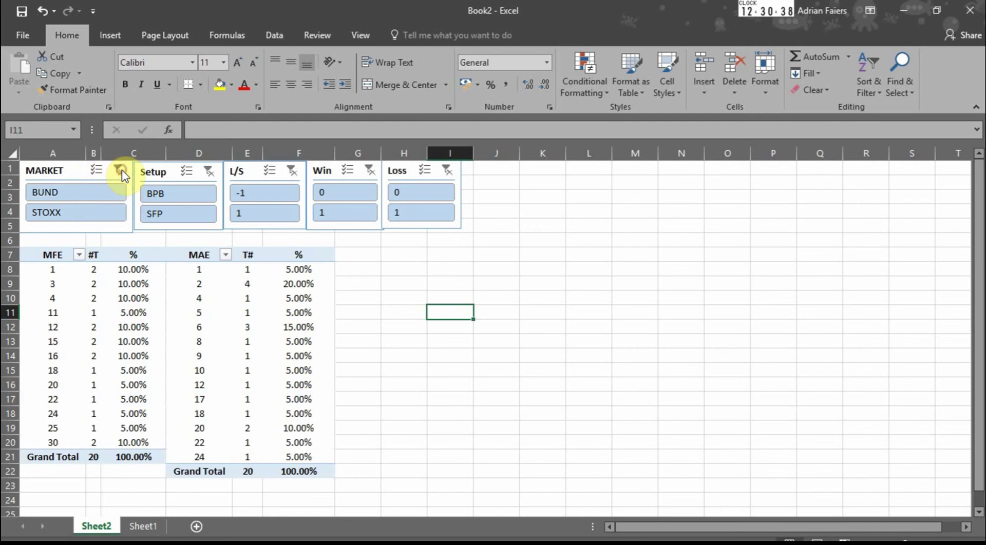
click(204, 196)
click(196, 212)
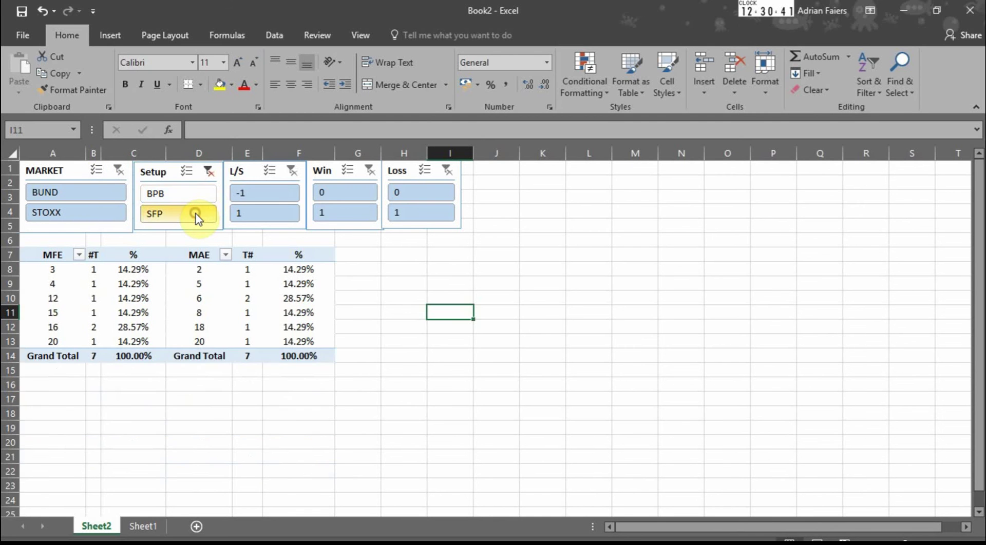
click(194, 192)
click(208, 171)
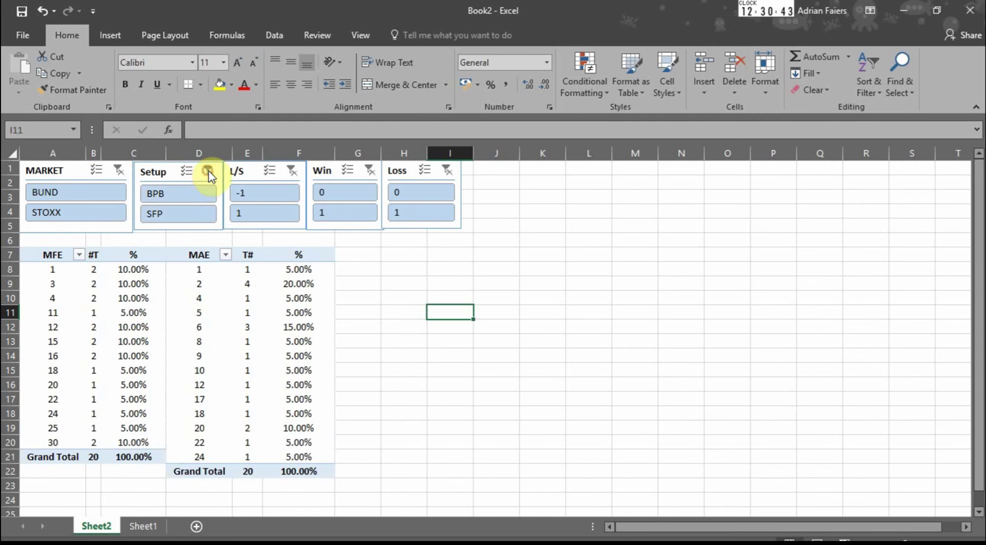
click(264, 223)
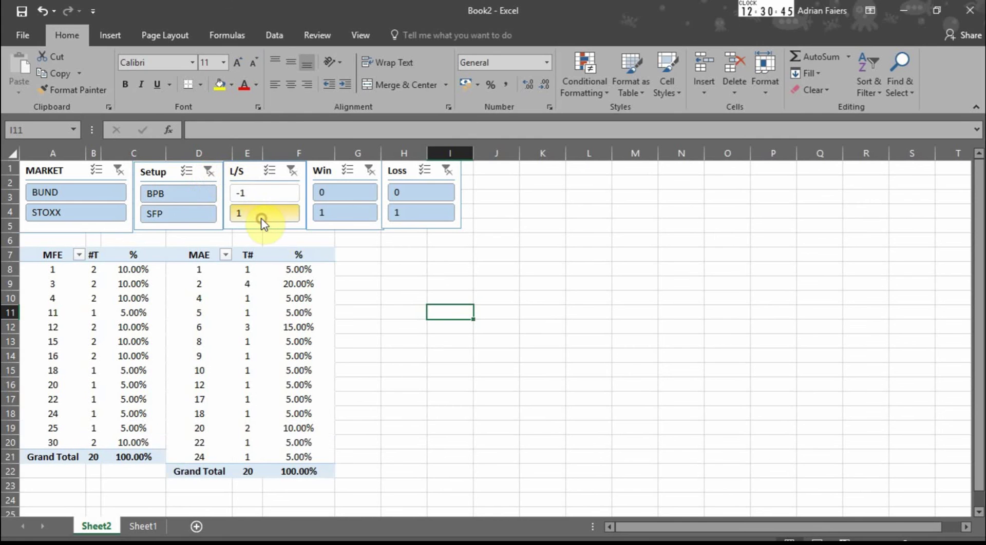
click(266, 193)
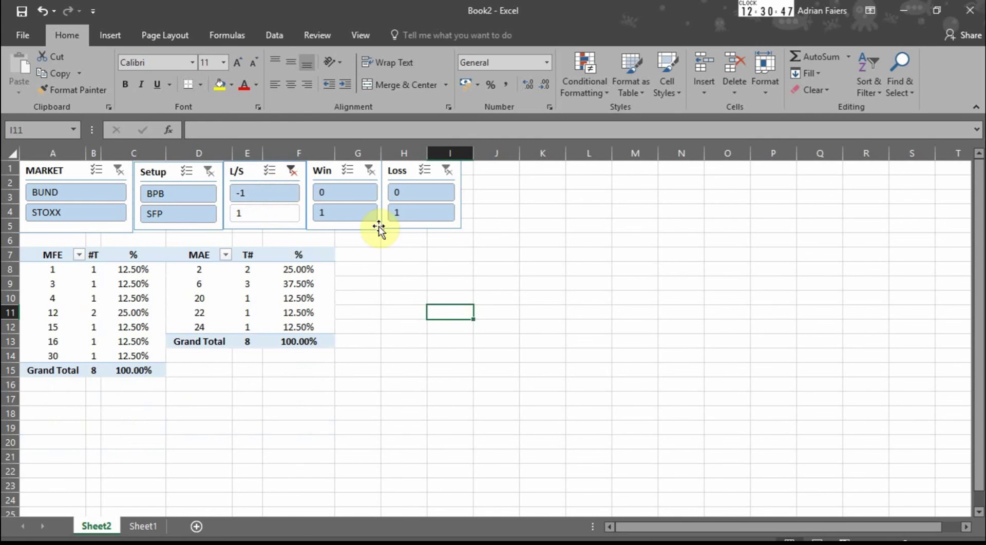
click(335, 212)
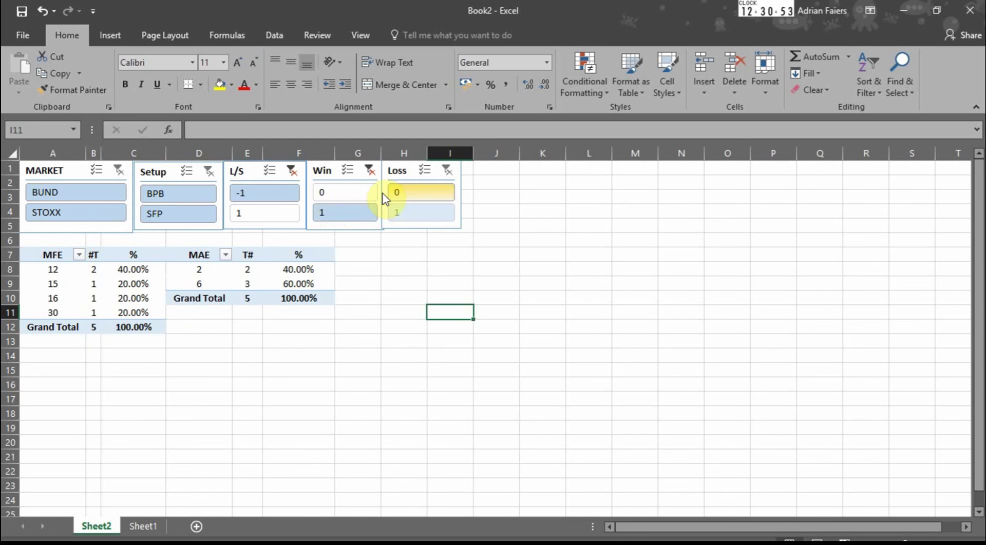
click(368, 170)
click(290, 172)
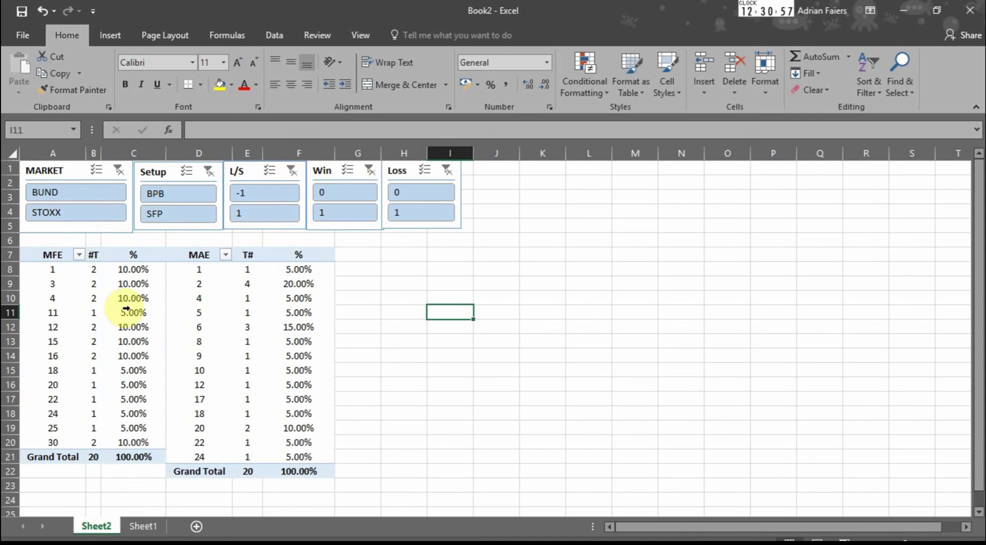
Step: Apply Blue Gradient data bars to the MFE percents in C8:C20
drag(133, 269, 136, 445)
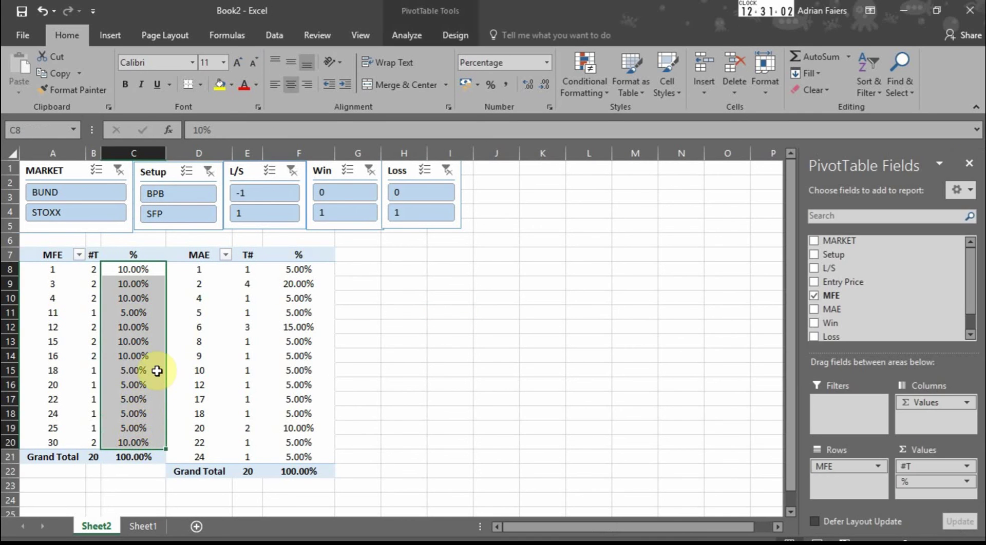
click(574, 92)
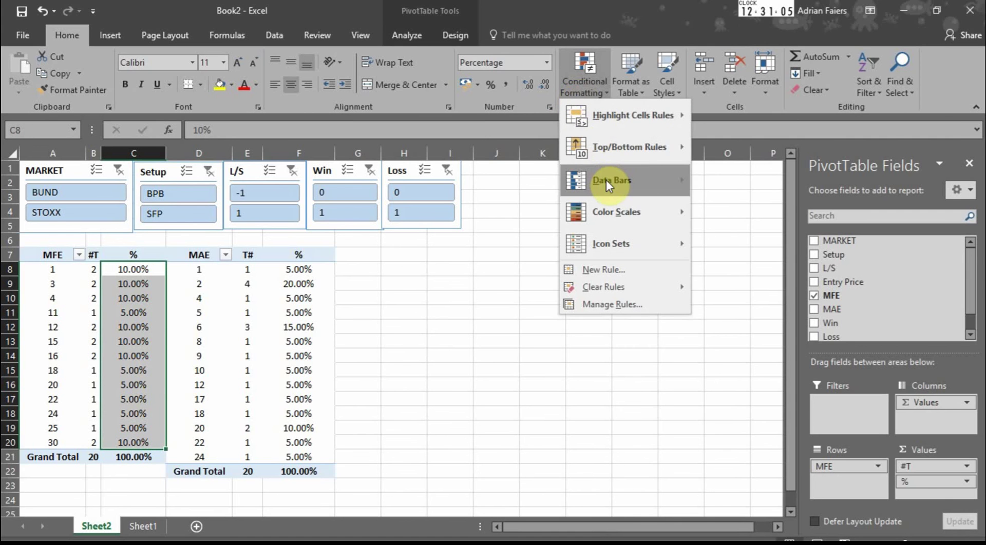
mouse_move(605, 180)
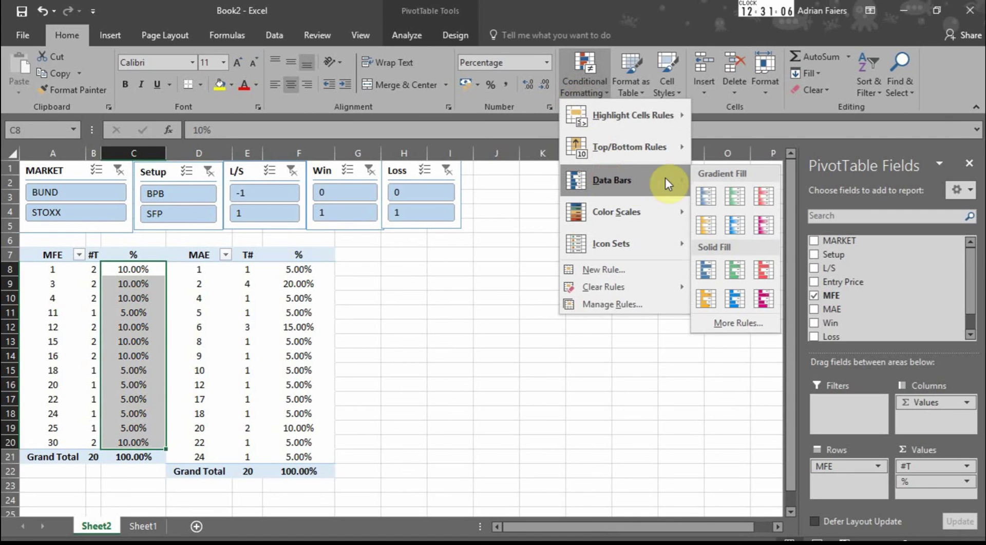
click(705, 195)
Step: Apply Red Gradient data bars to the MAE percents in F8:F21
click(300, 268)
drag(305, 317, 304, 458)
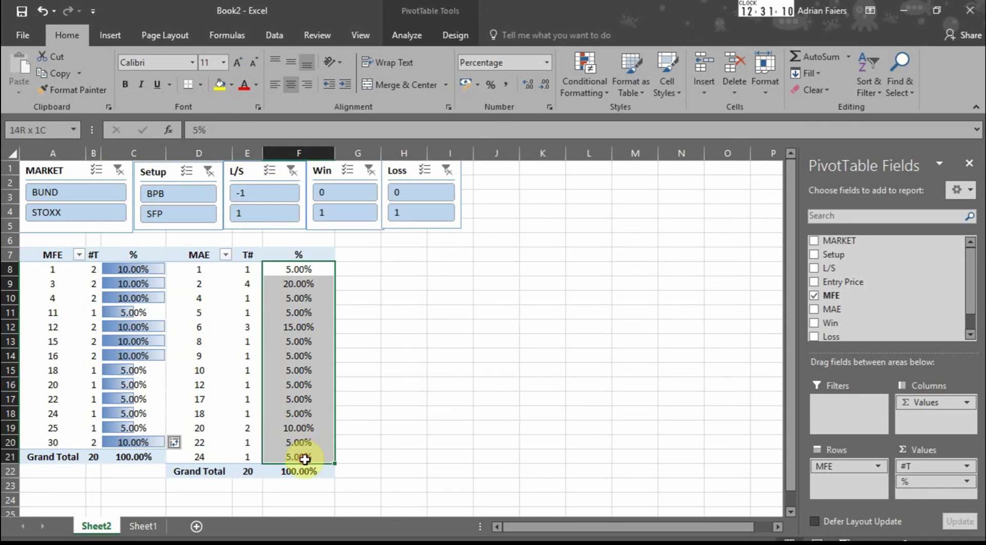
click(580, 91)
mouse_move(616, 180)
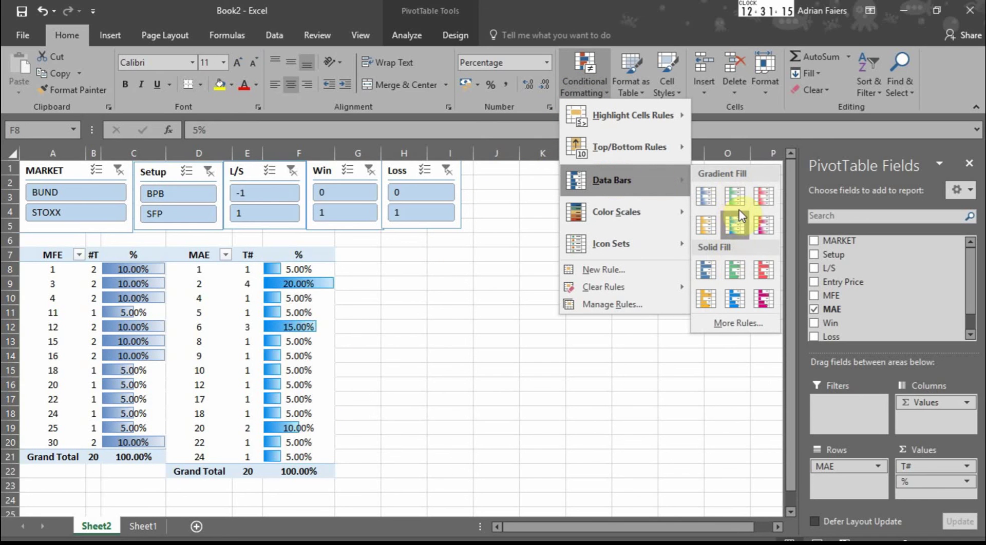
click(762, 206)
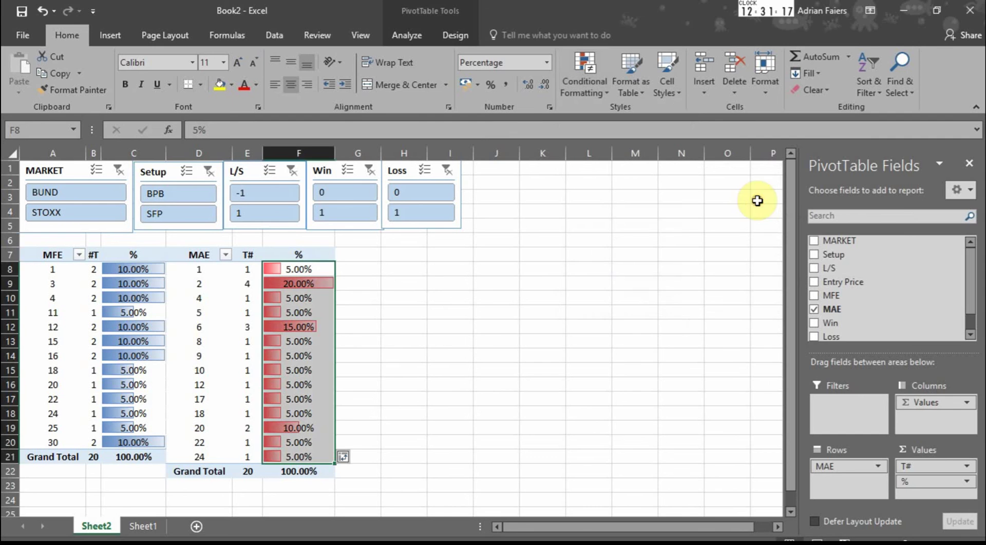
click(529, 338)
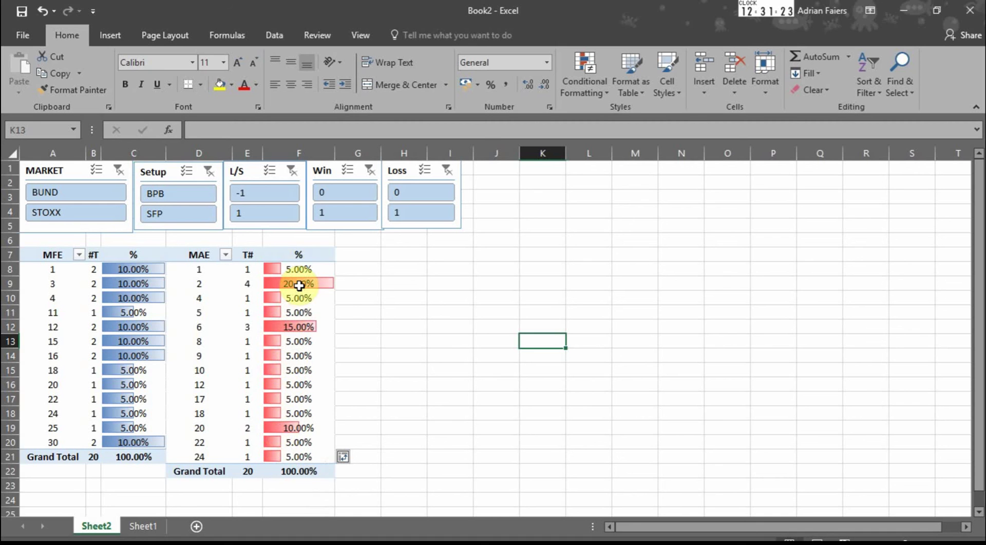
mouse_move(206, 539)
mouse_move(303, 365)
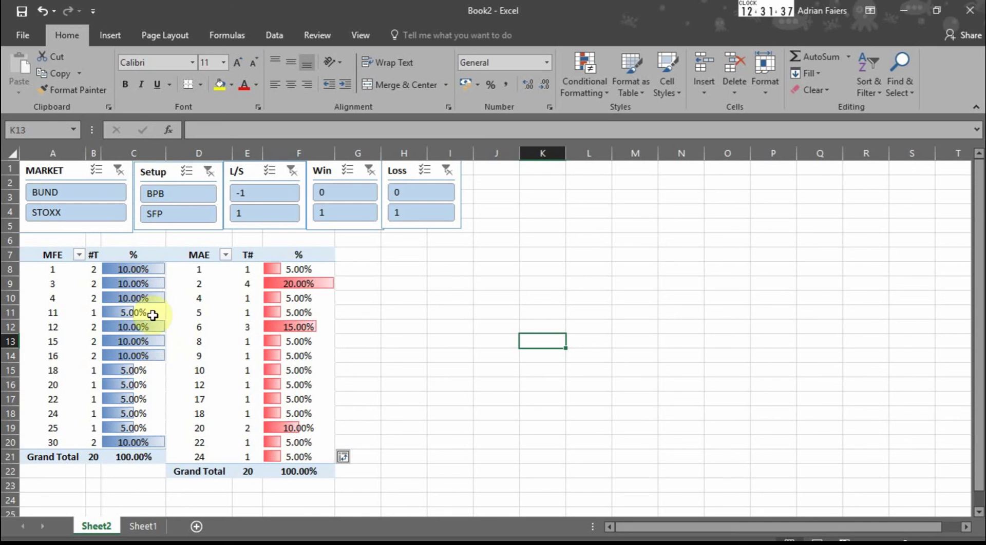
mouse_move(120, 308)
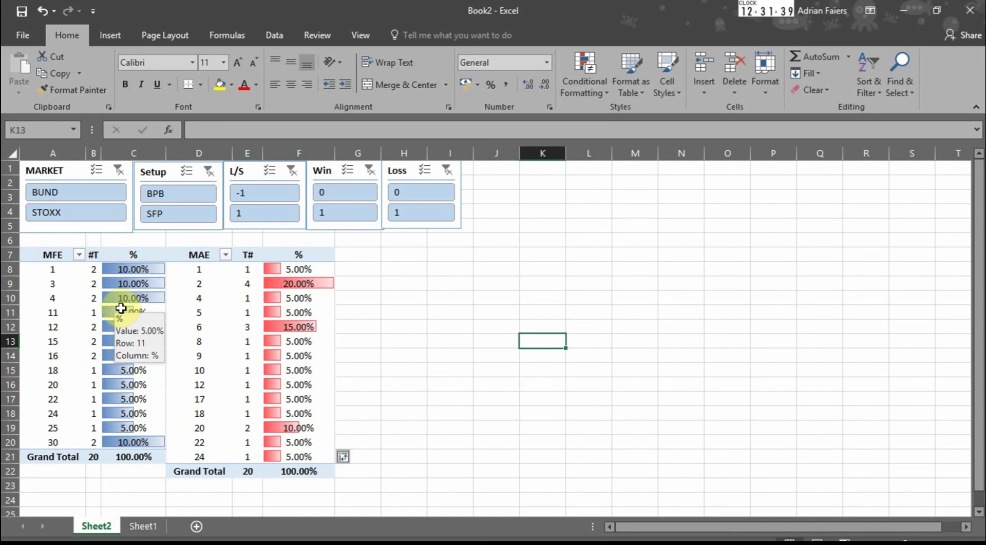